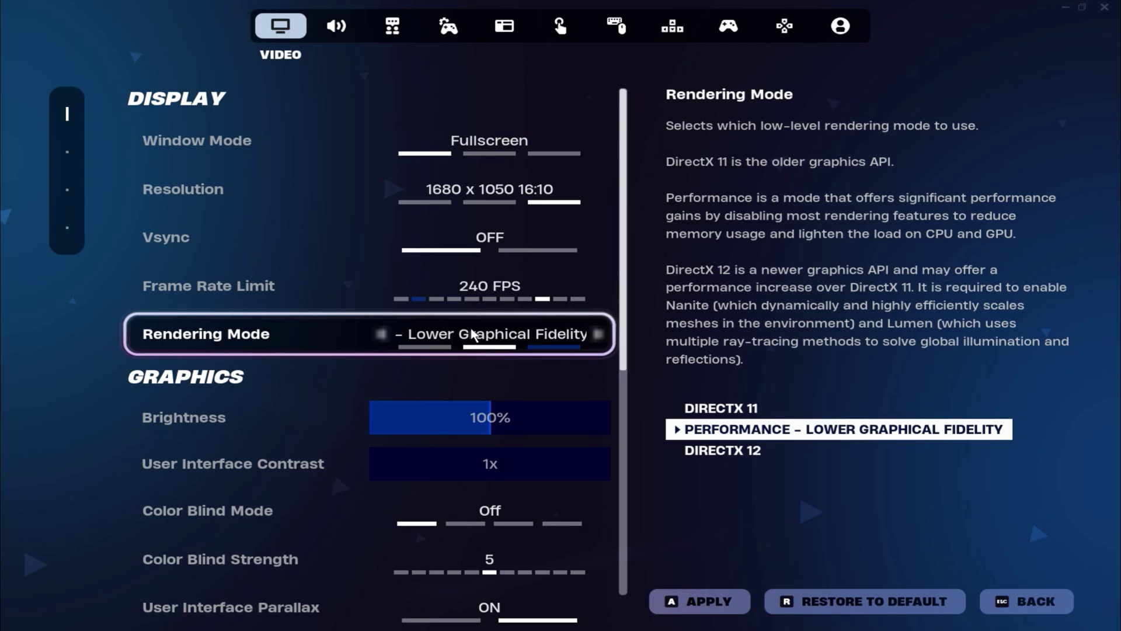
- Set Fortnite's 3D Resolution to 86%, View Distance to Far and Textures to Low
scroll(478, 334, "down", 2)
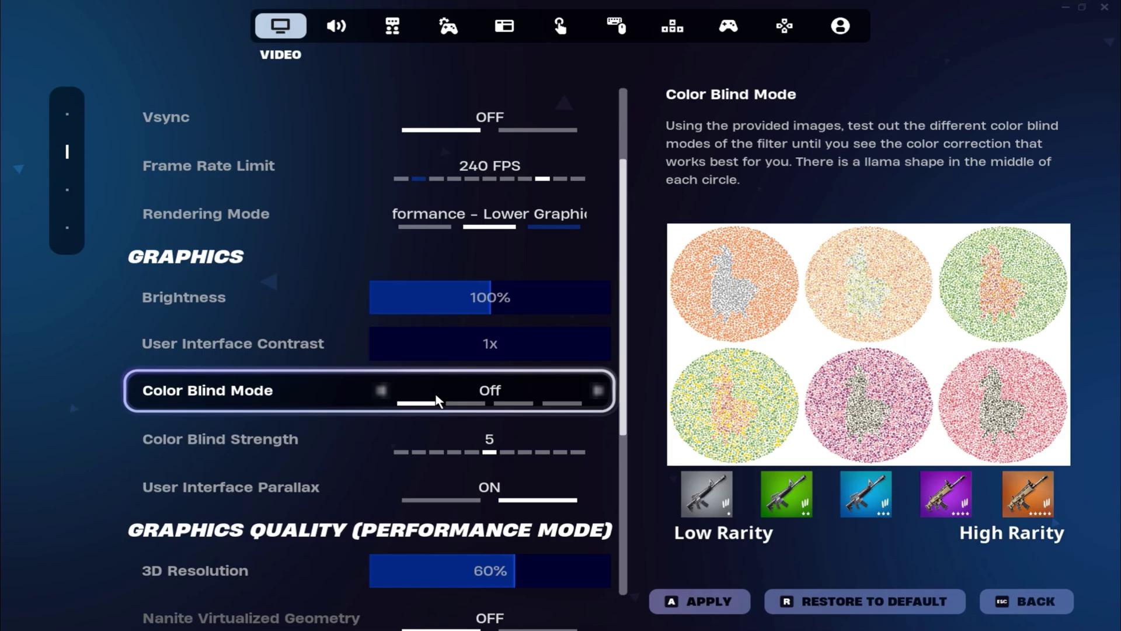
scroll(457, 401, "down", 4)
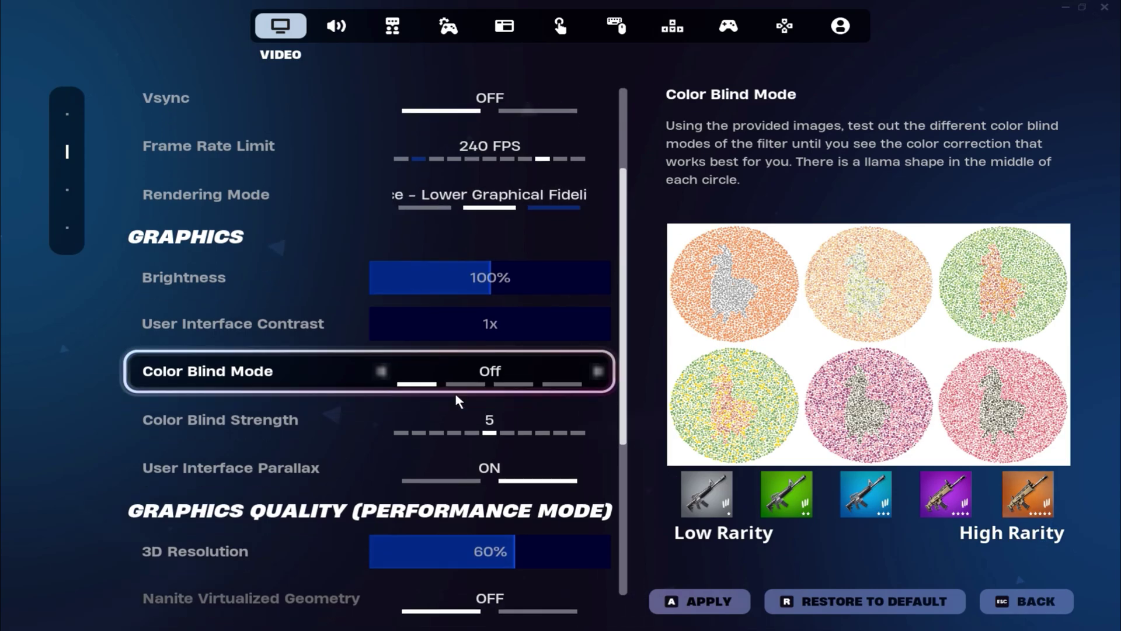
left_click_drag(538, 393, 579, 395)
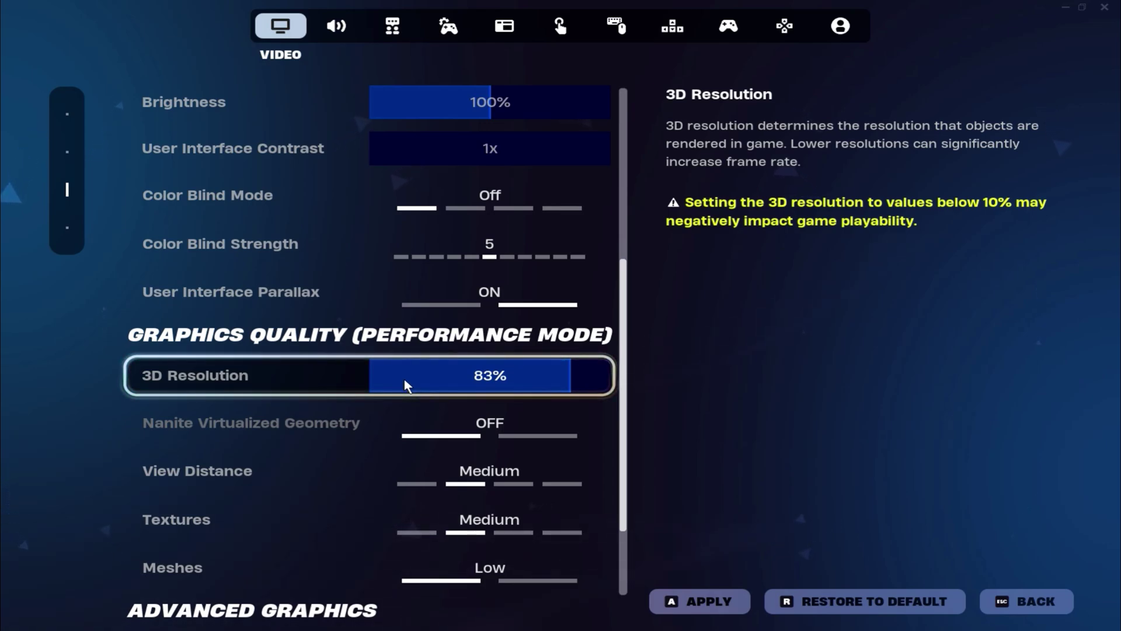
scroll(420, 383, "down", 2)
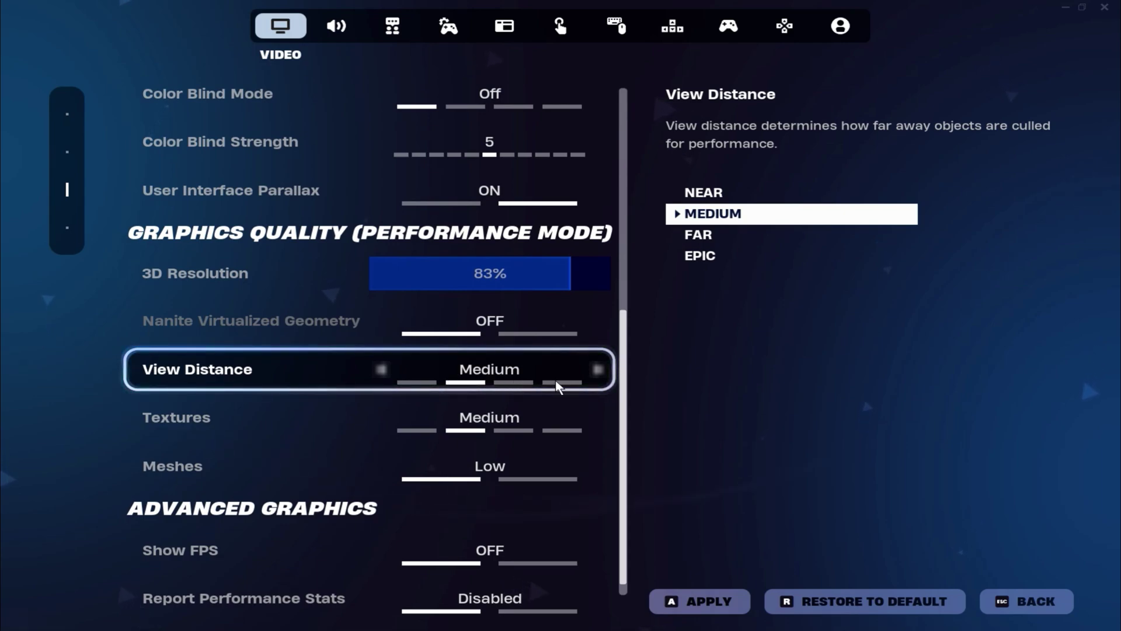
left_click(594, 377)
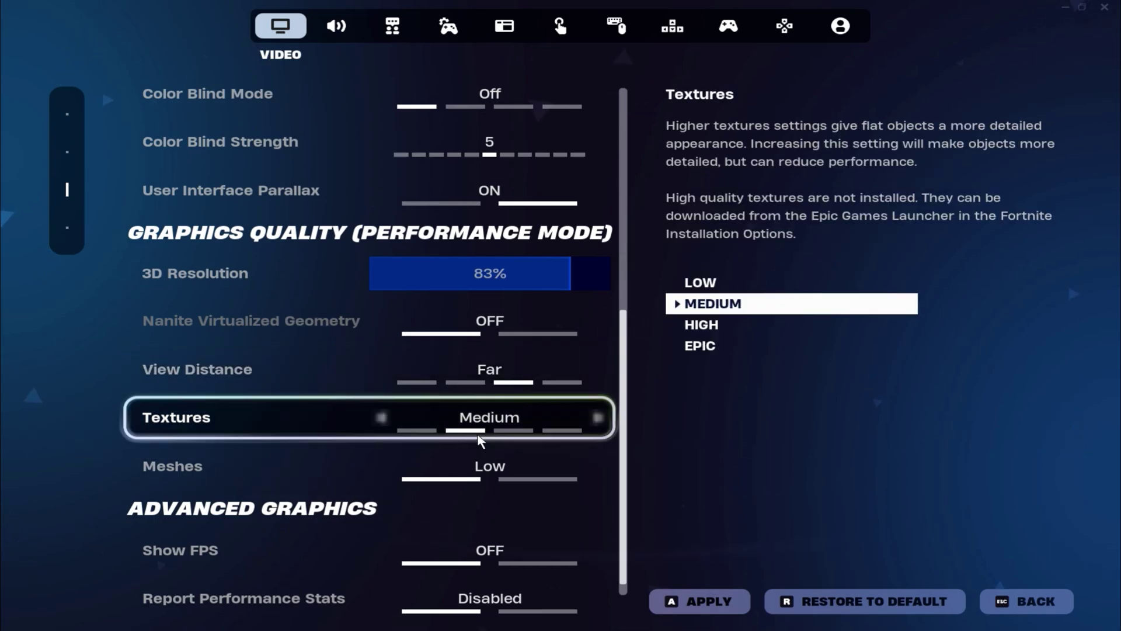
left_click(393, 430)
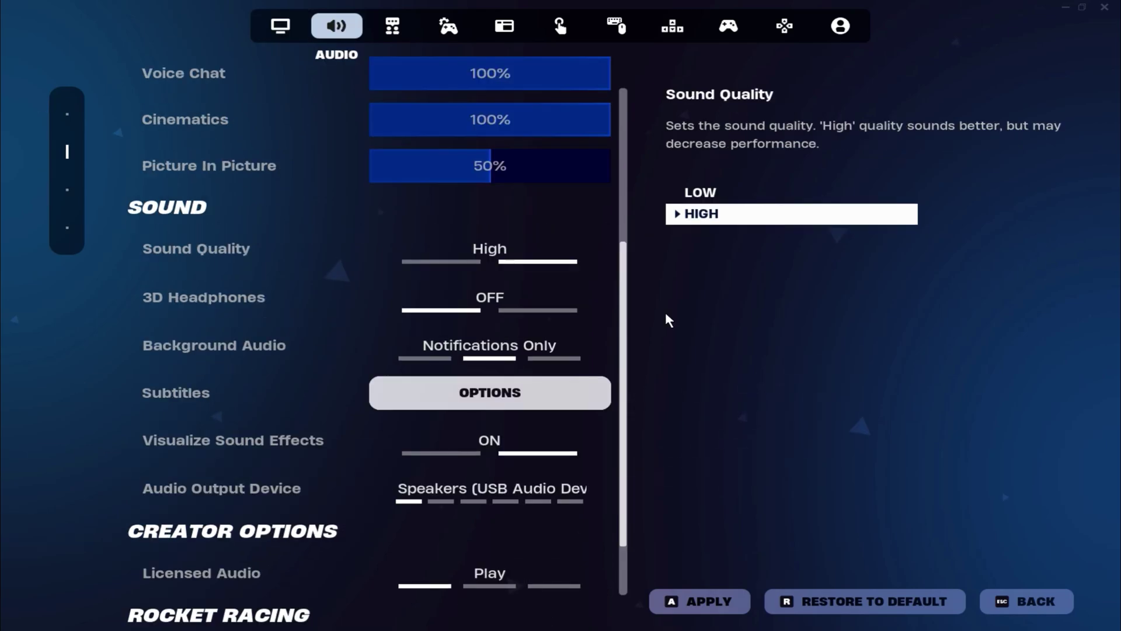
- Set Sound Quality to Low and turn Visualize Sound Effects off
left_click(601, 251)
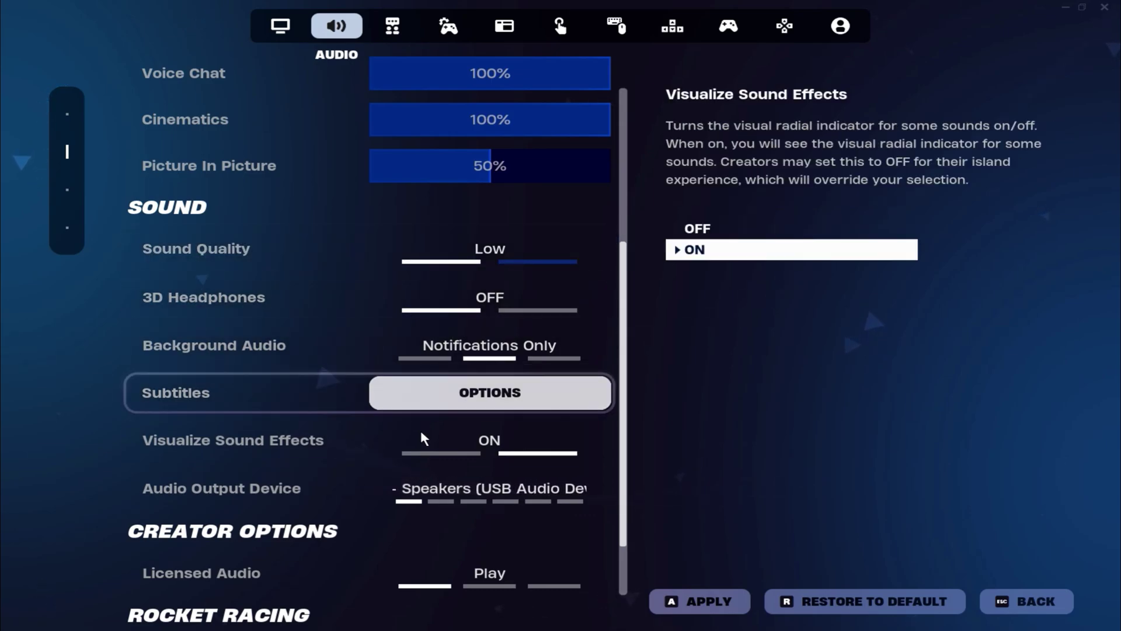
left_click(596, 440)
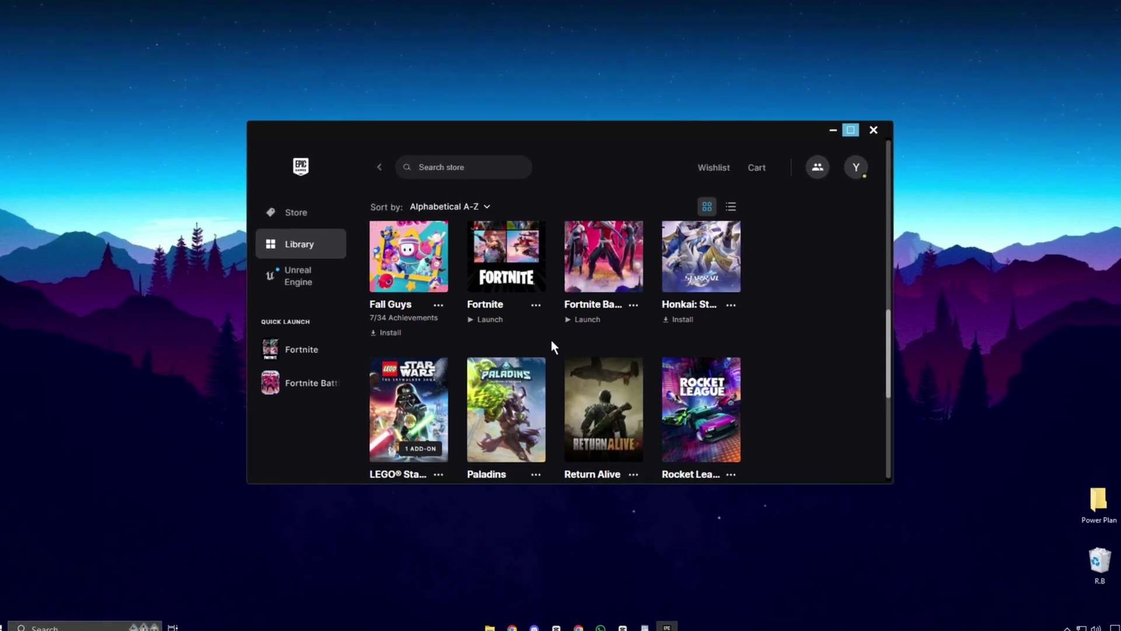
- Open Fortnite's Library options, leaving High Resolution Textures and Pre-download Streamed Assets unchecked
left_click(535, 304)
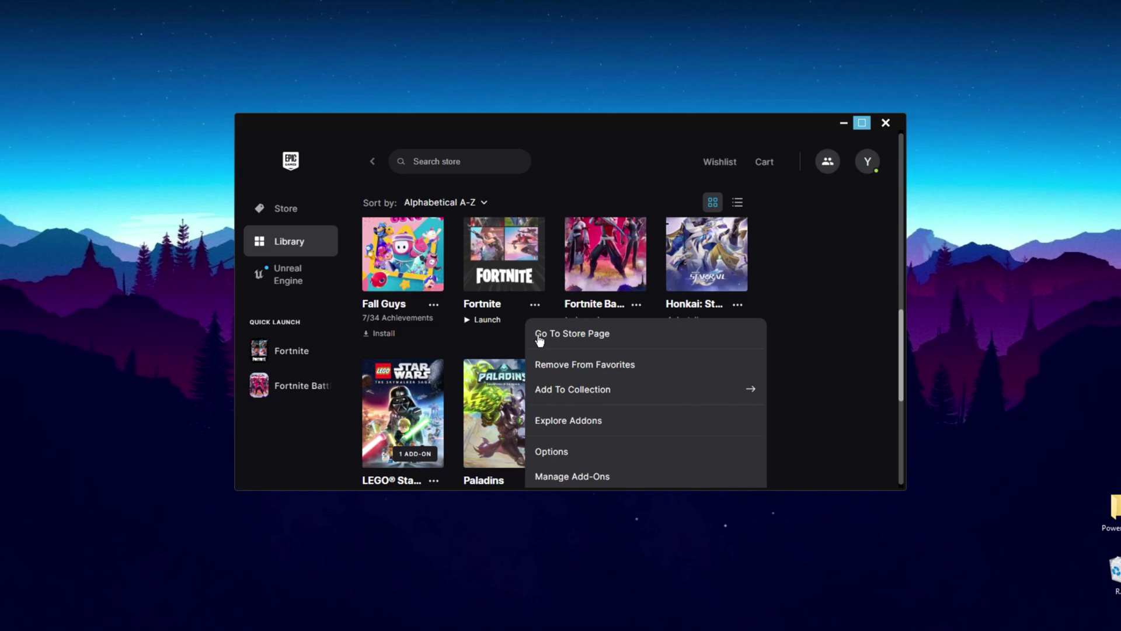
left_click(561, 453)
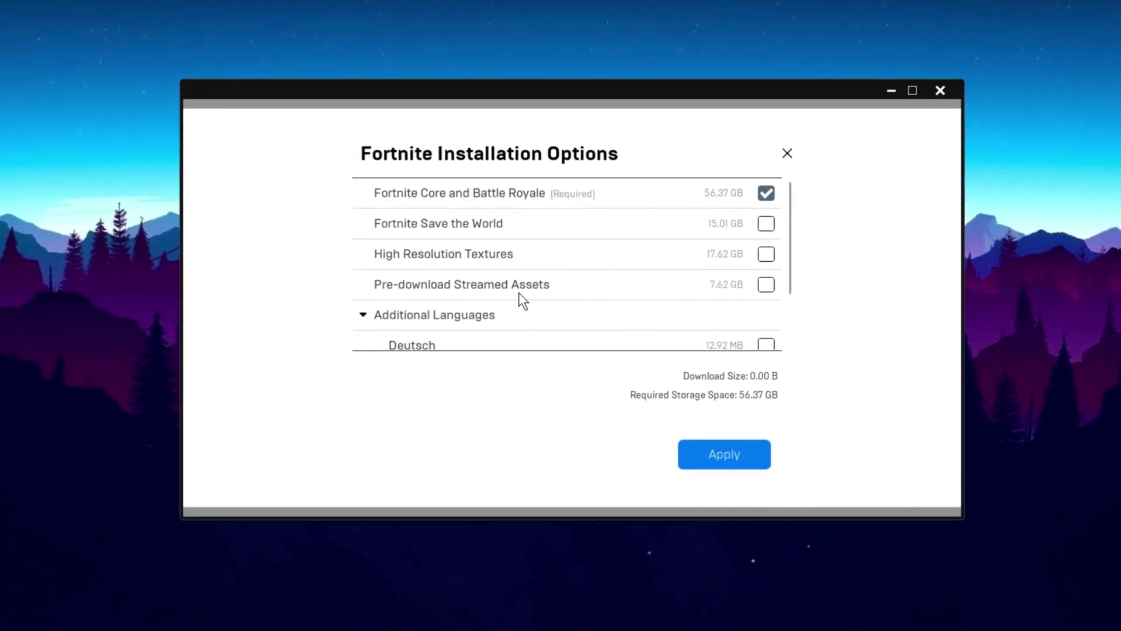
mouse_move(527, 293)
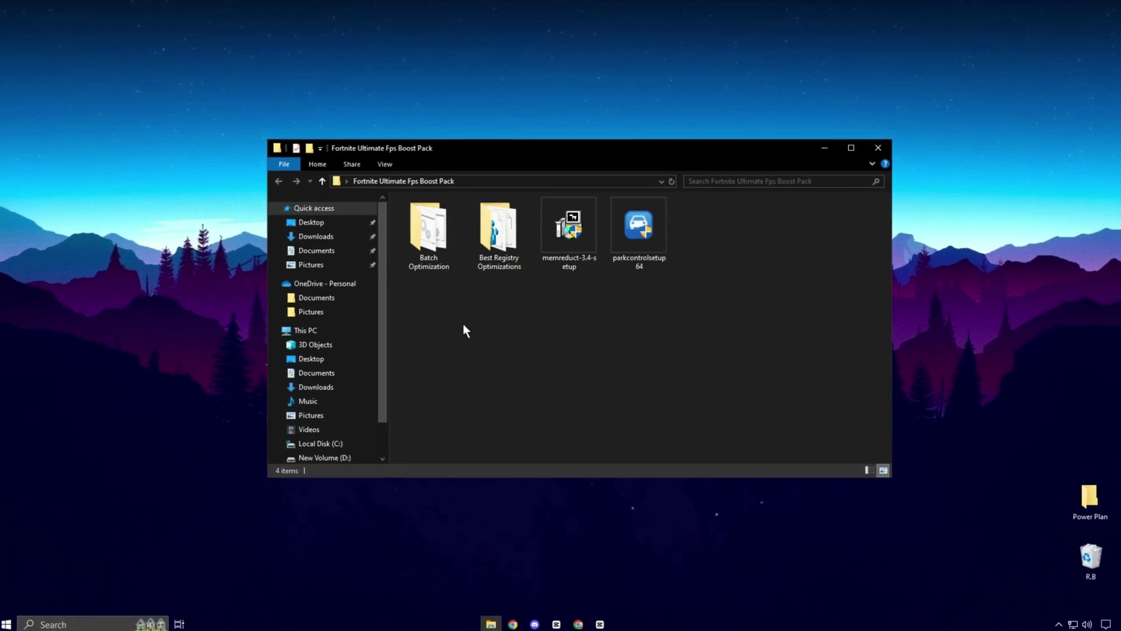
- Inspect the four batch files in the Batch Optimization folder, then go back up
double_click(435, 239)
key("ctrl+a")
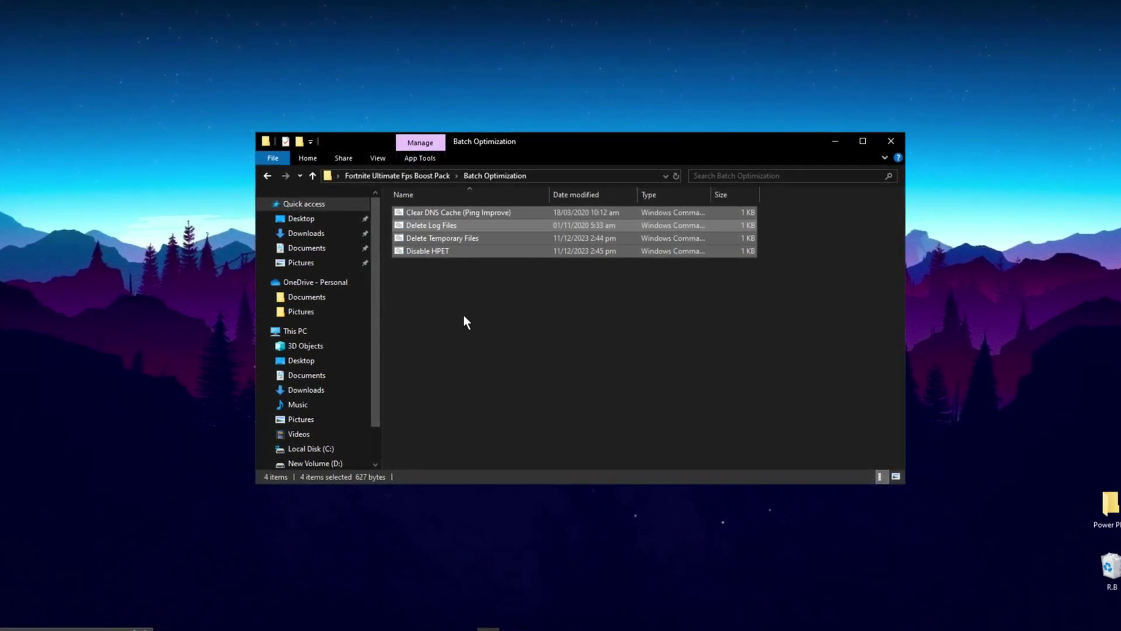
left_click(438, 296)
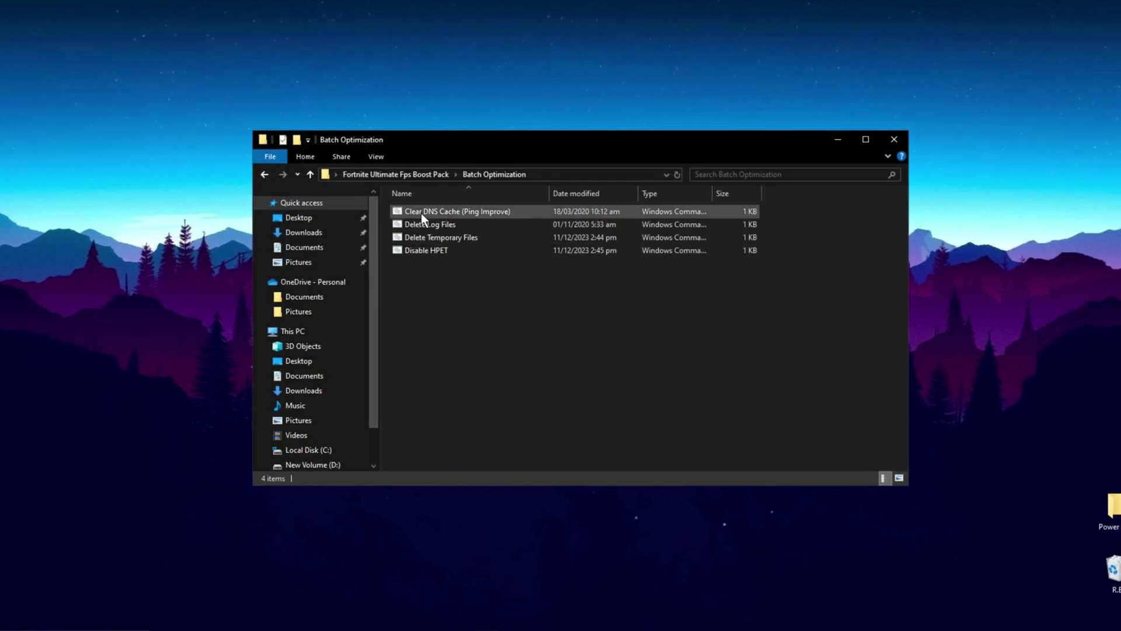
left_click(398, 174)
- Inspect the seven files in Best Registry Optimizations, then return to the boost pack folder
double_click(495, 228)
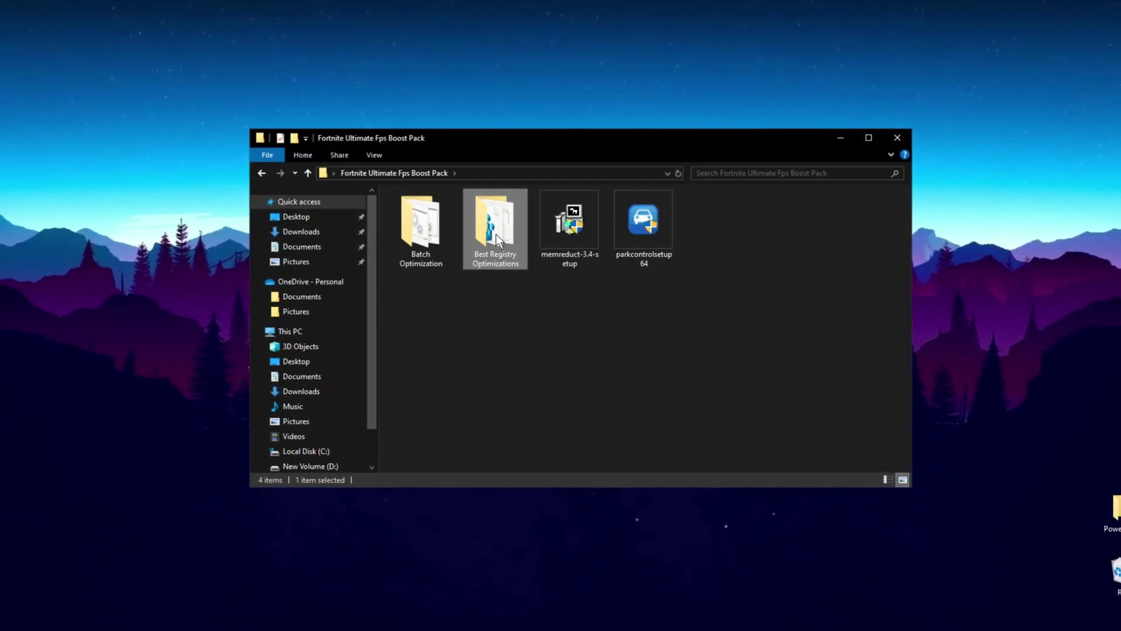
left_click_drag(421, 319, 450, 201)
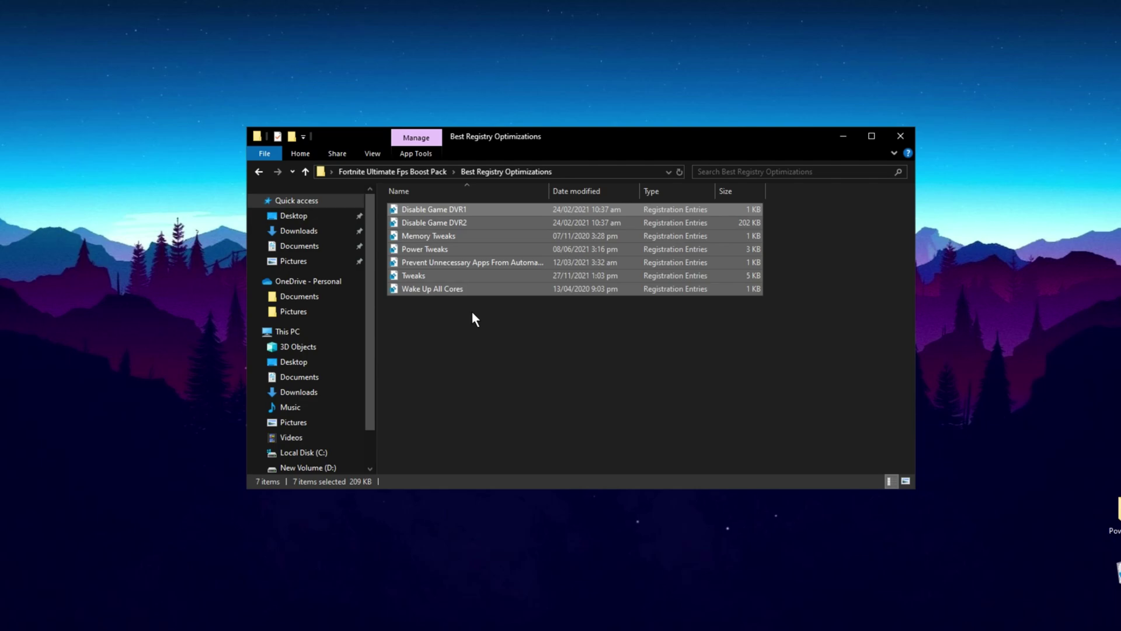
left_click(473, 333)
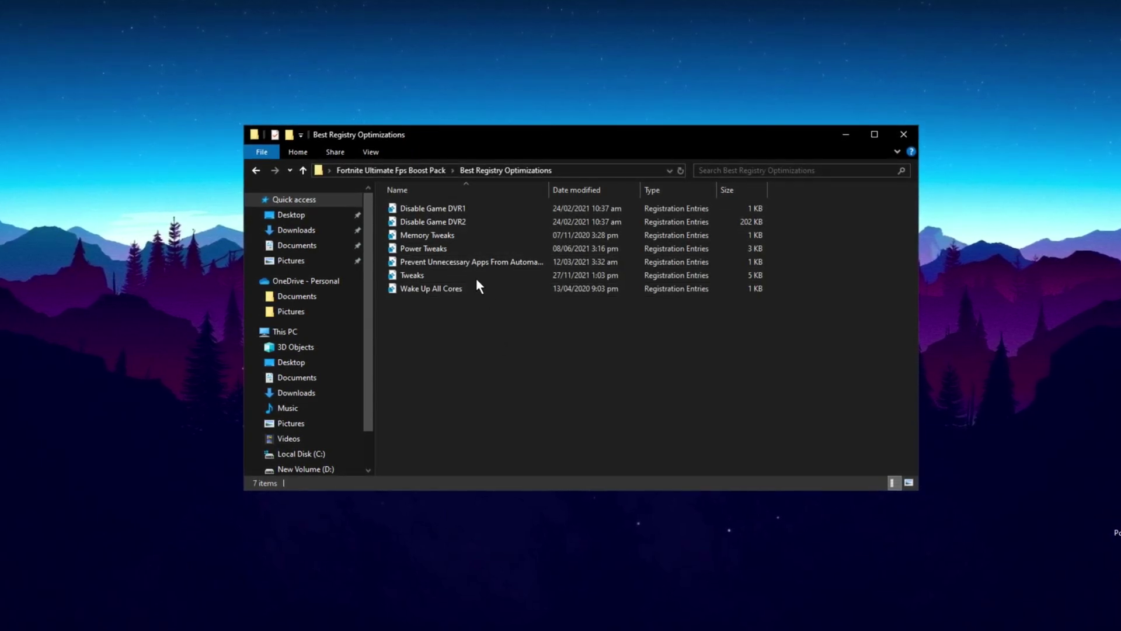
left_click(418, 171)
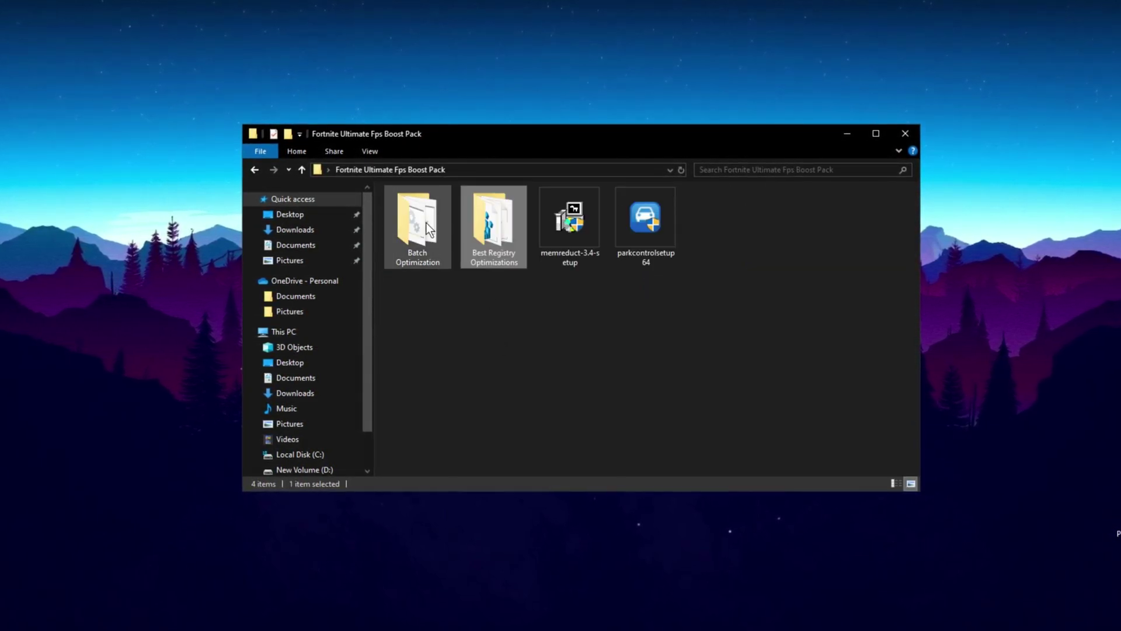
- Run Mem Reduct and clean memory twice, dropping physical usage from 57% to 42%
double_click(569, 226)
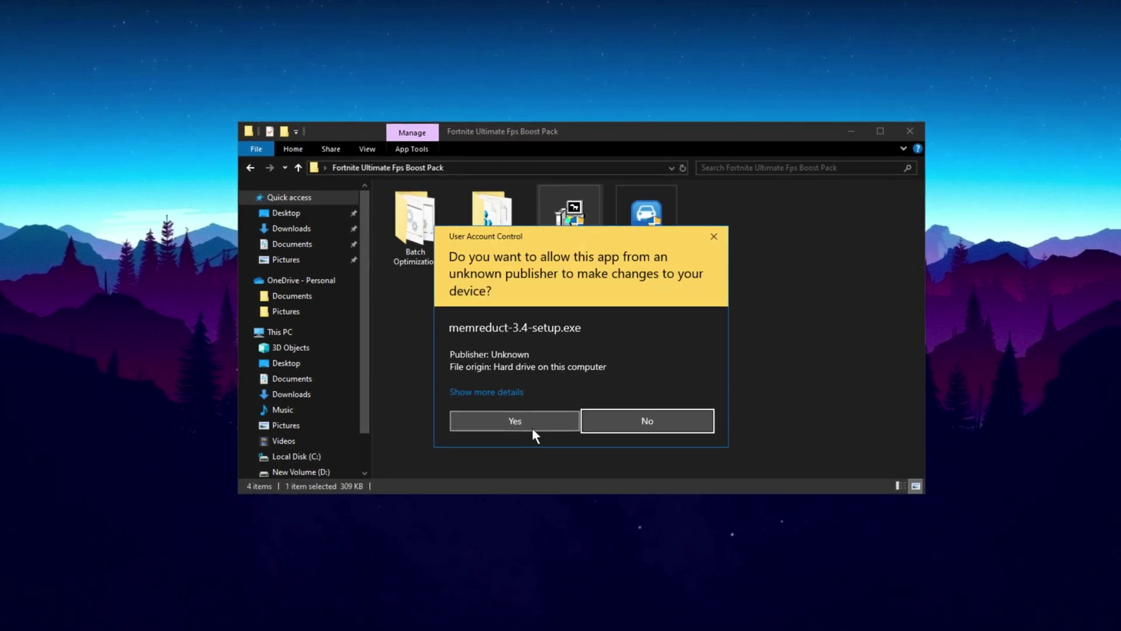
left_click(514, 420)
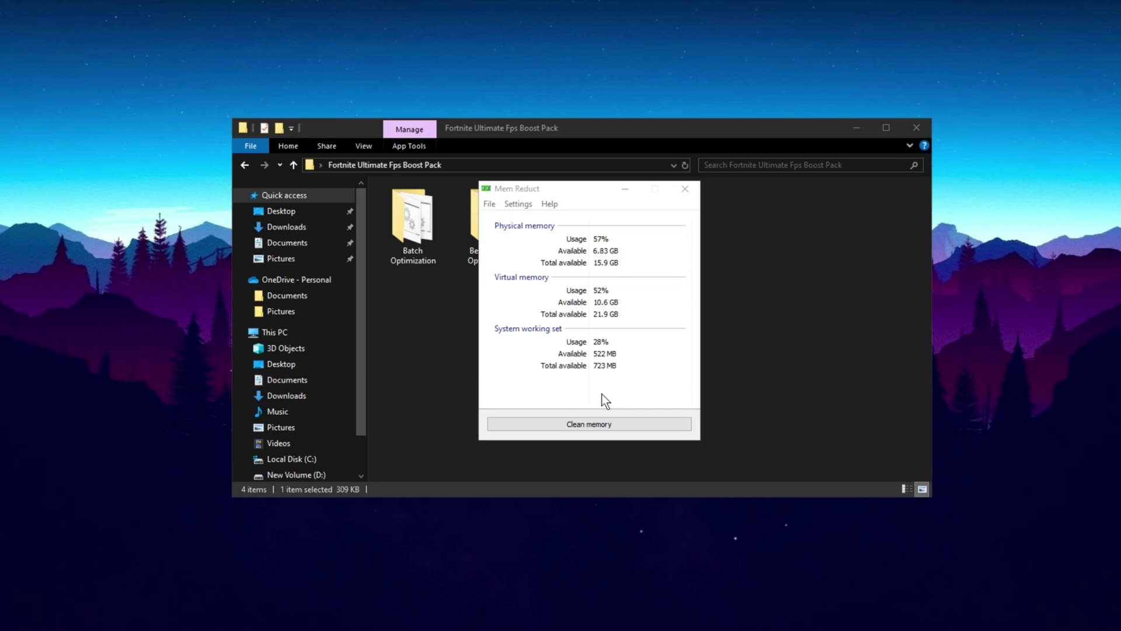
left_click(589, 424)
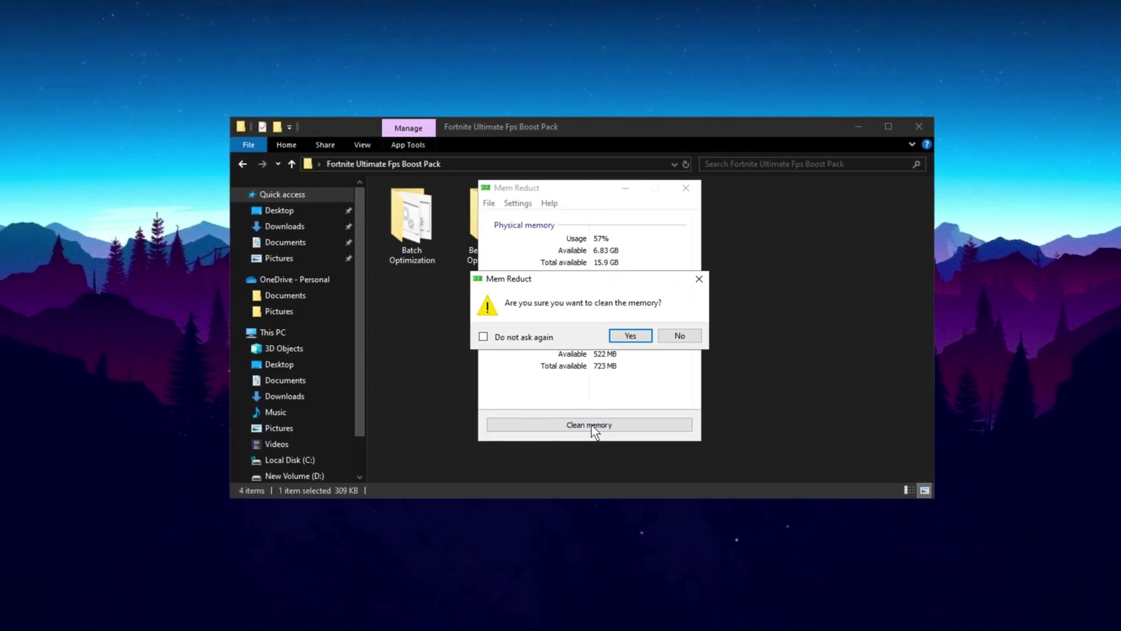
left_click(629, 340)
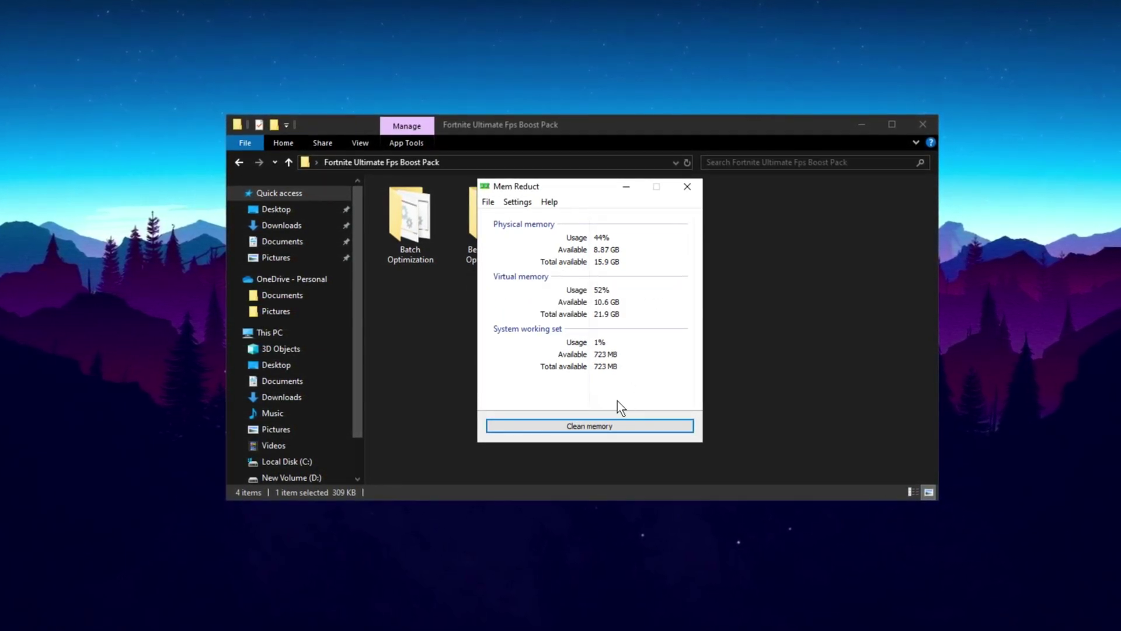
left_click(593, 427)
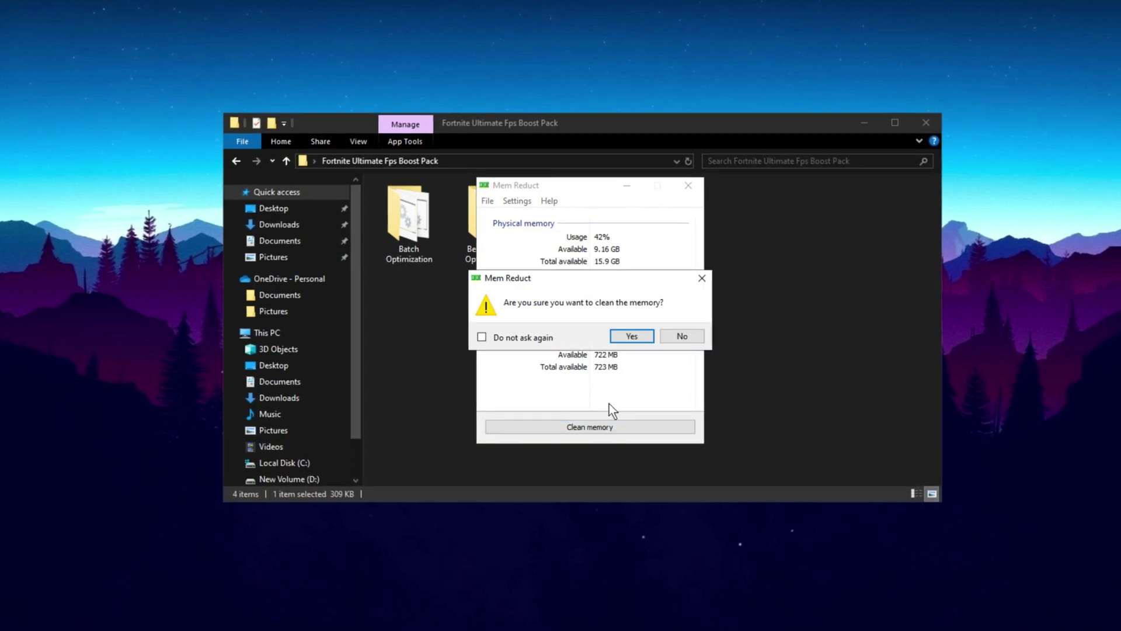
left_click(629, 342)
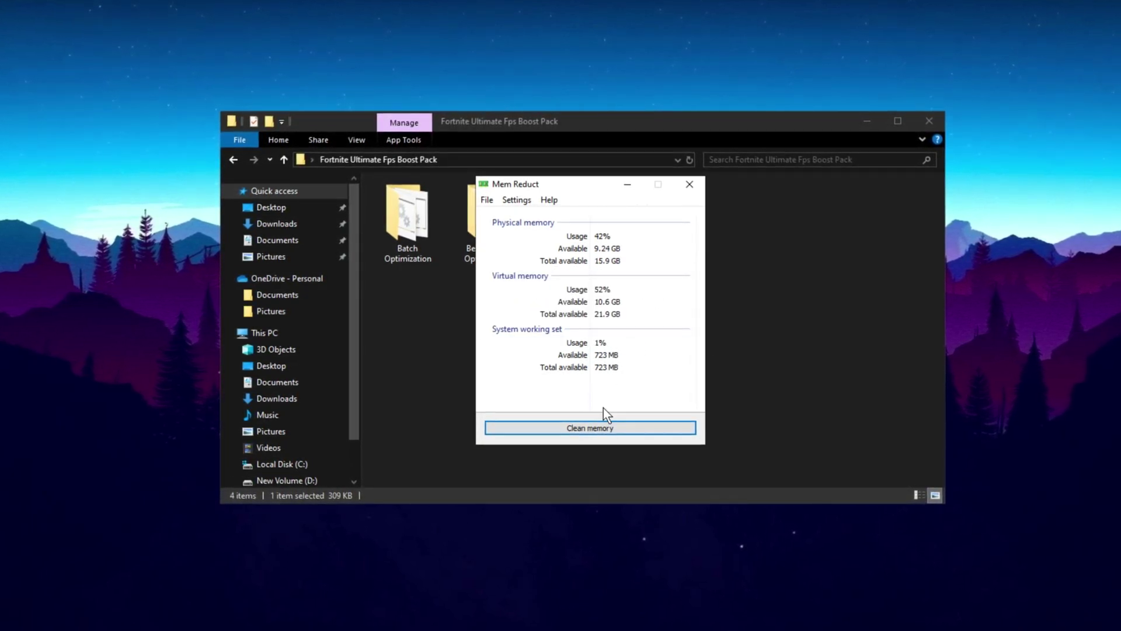
left_click(690, 183)
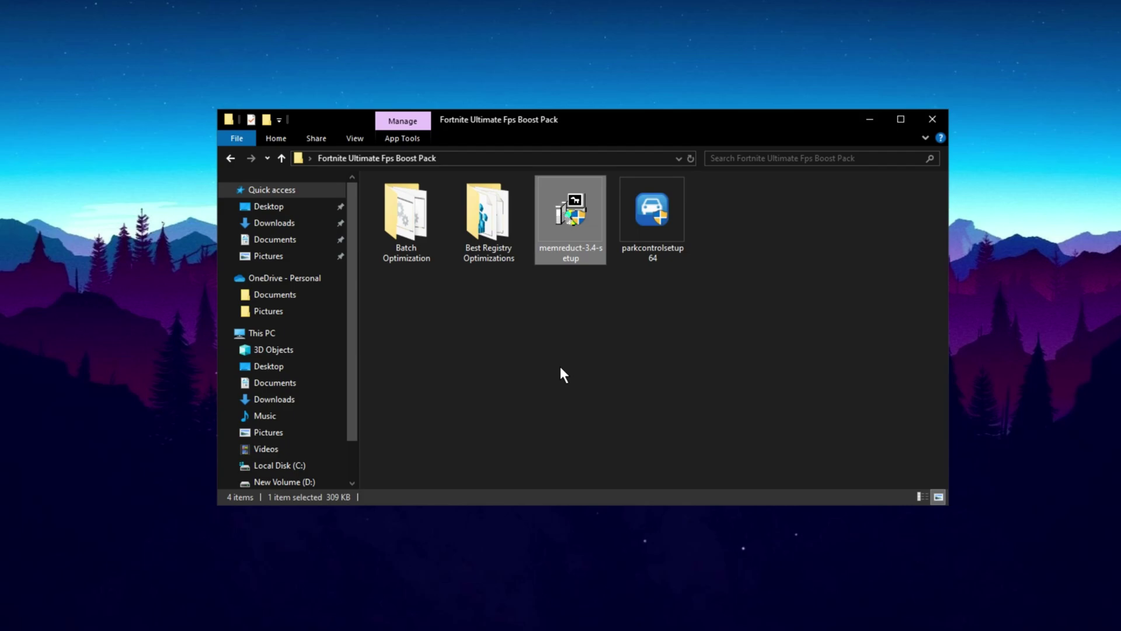
left_click(652, 217)
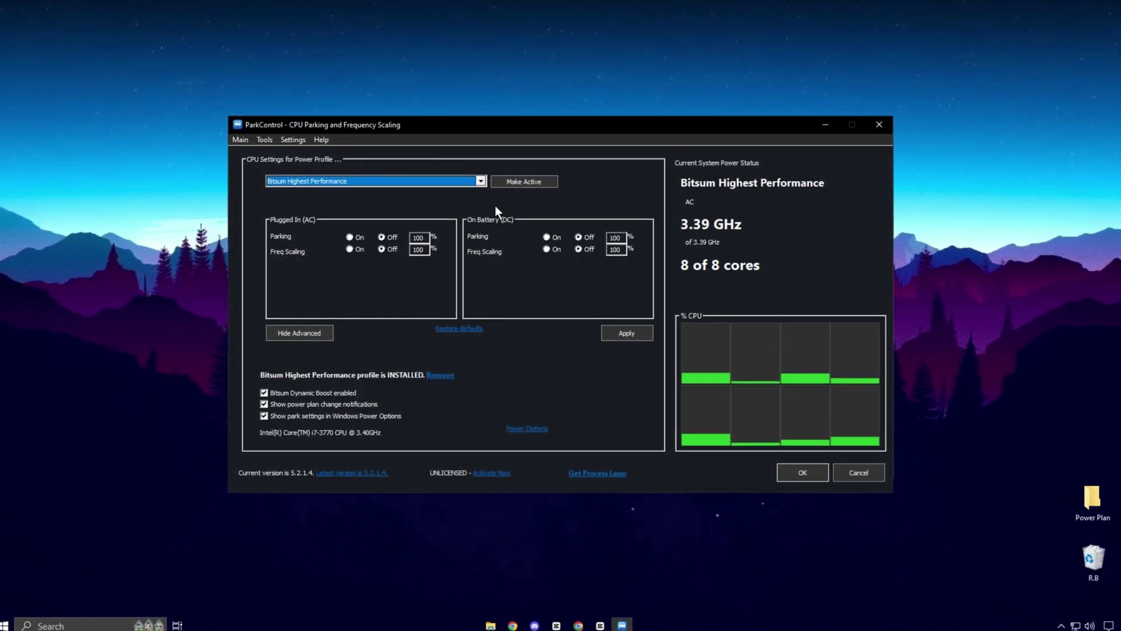
- Choose the Bitsum Highest Performance power profile in ParkControl and open Windows power options
left_click(479, 183)
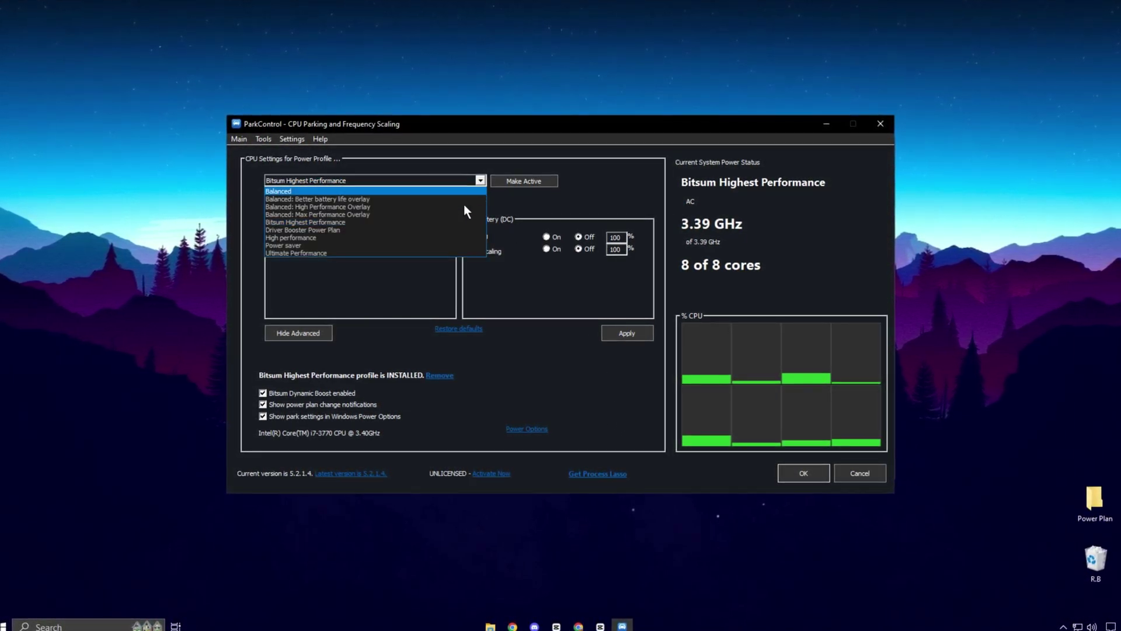
left_click(320, 223)
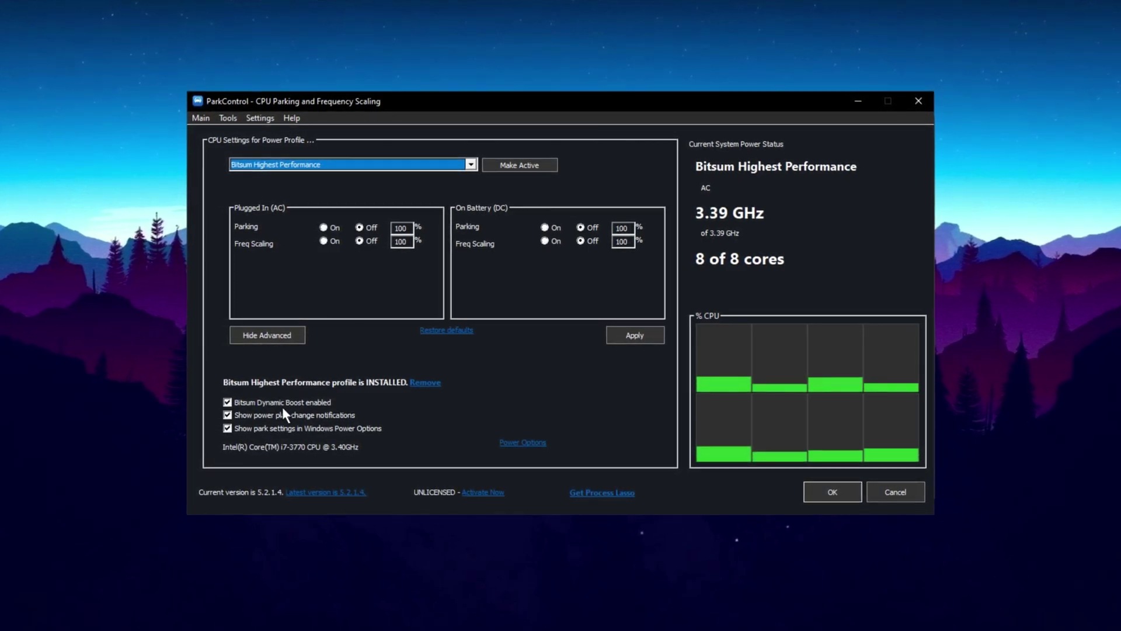
left_click(523, 444)
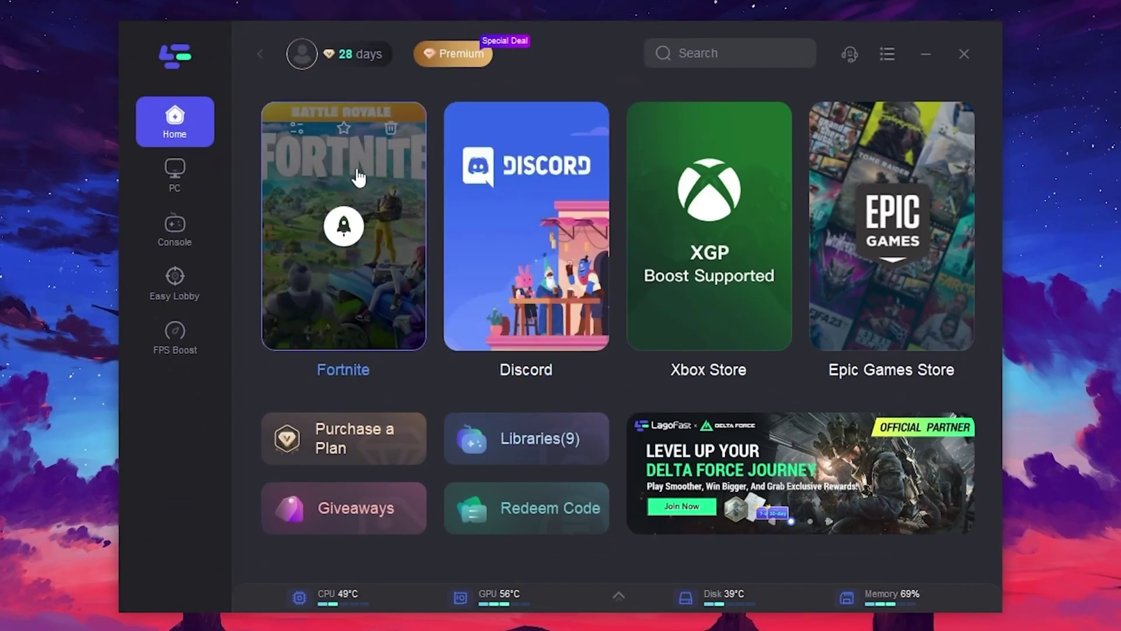
- Browse LagoFast's PC trending games catalogue, then return to the Home page
mouse_move(776, 221)
mouse_move(340, 217)
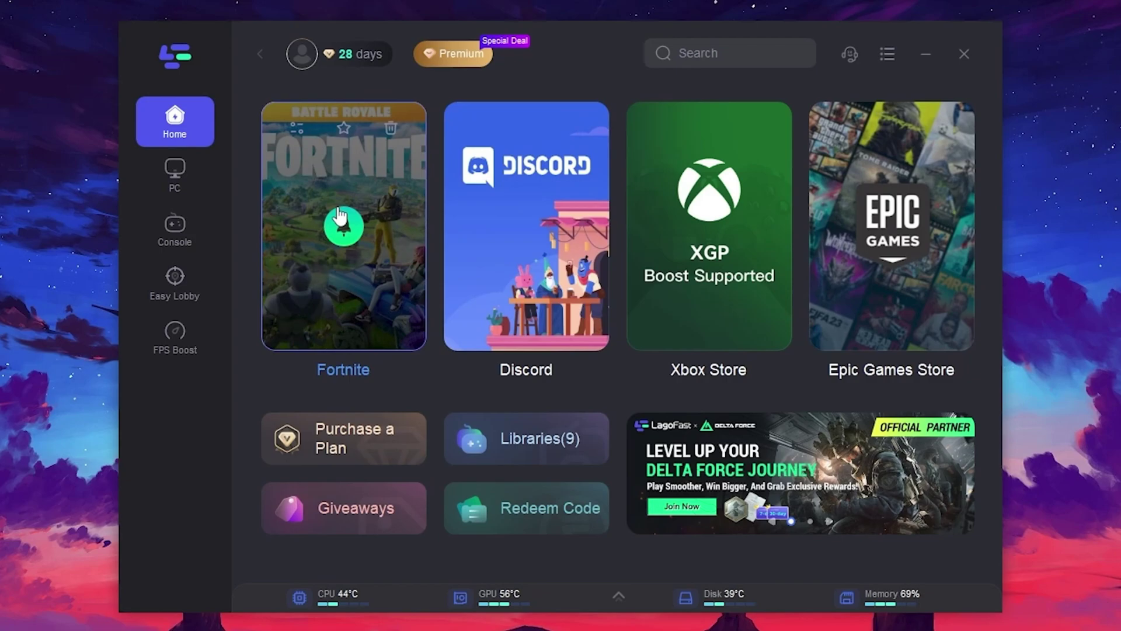
left_click(177, 175)
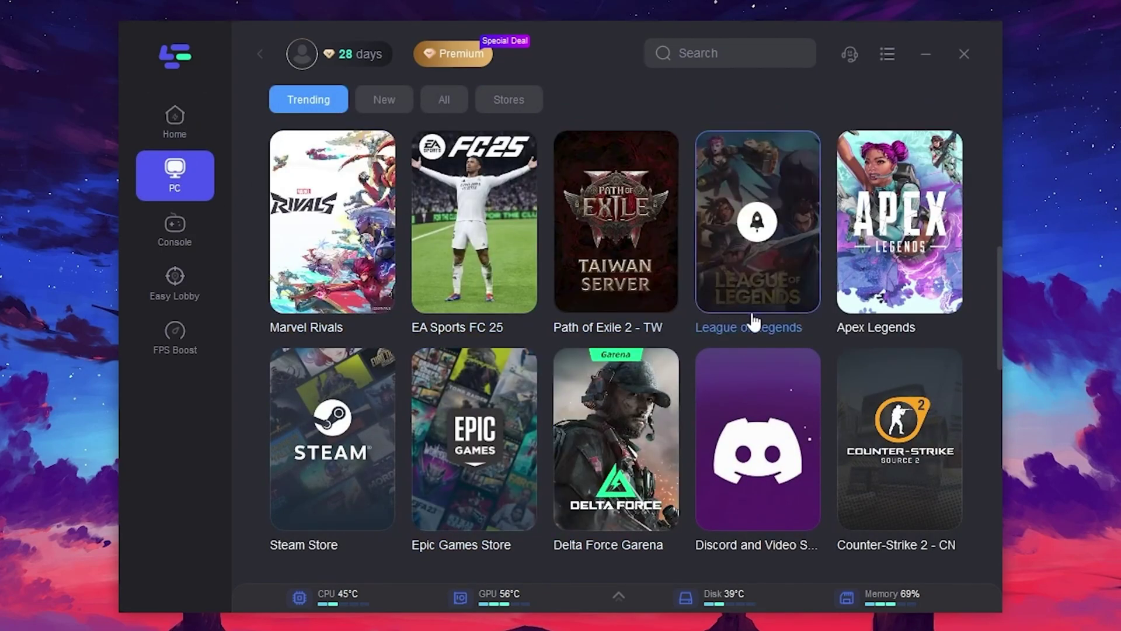
scroll(560, 409, "down", 5)
scroll(551, 422, "up", 5)
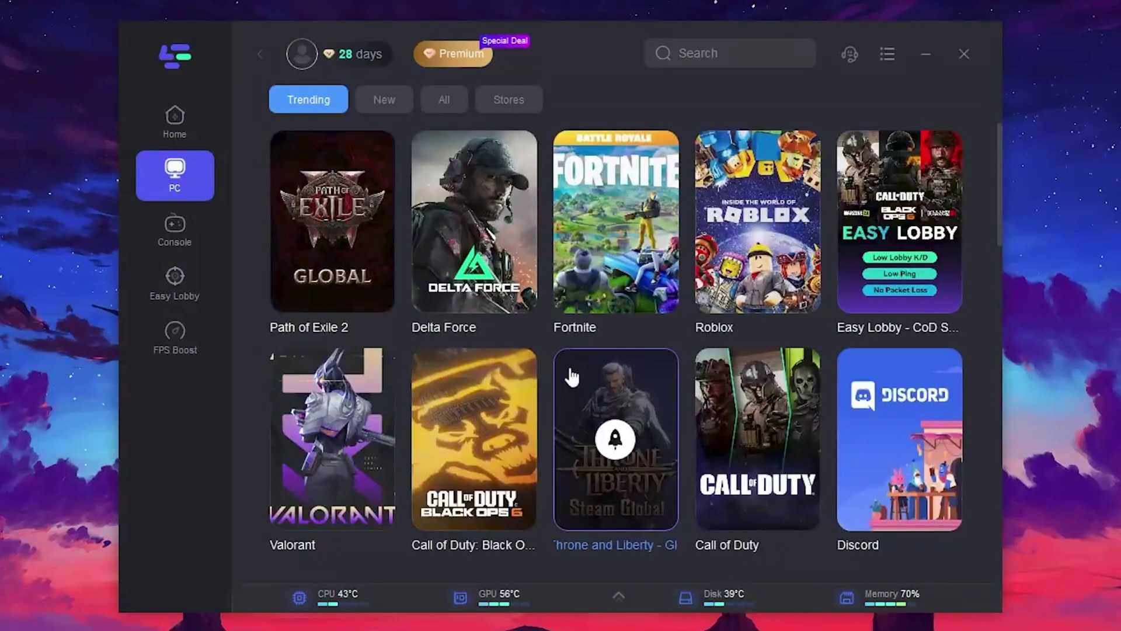
left_click(176, 121)
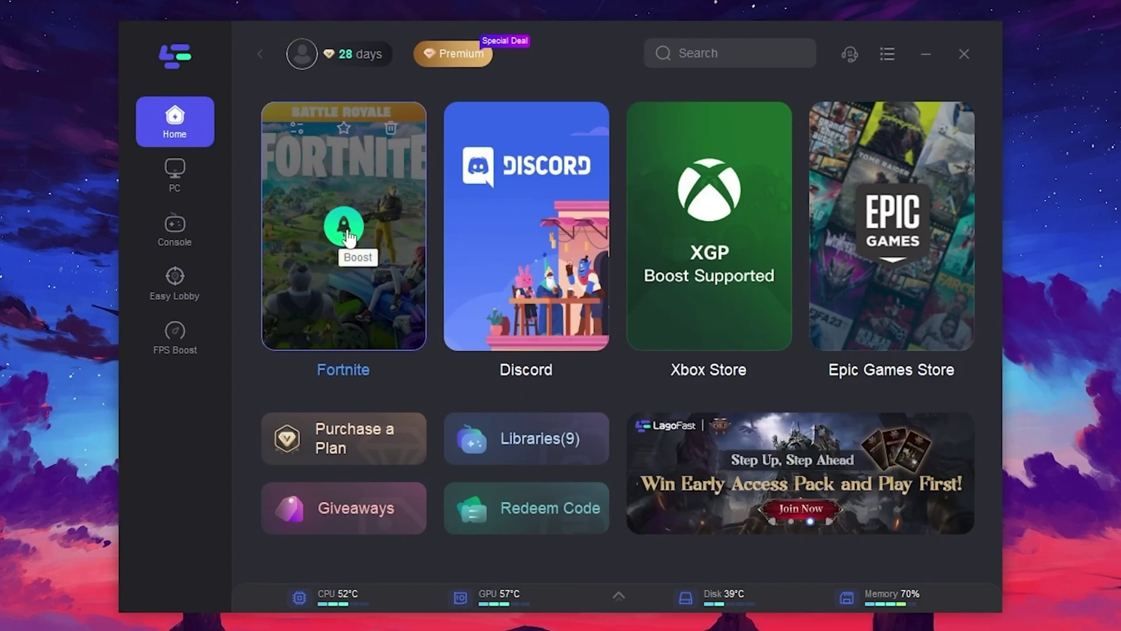
- Boost Fortnite from its LagoFast card
left_click(344, 226)
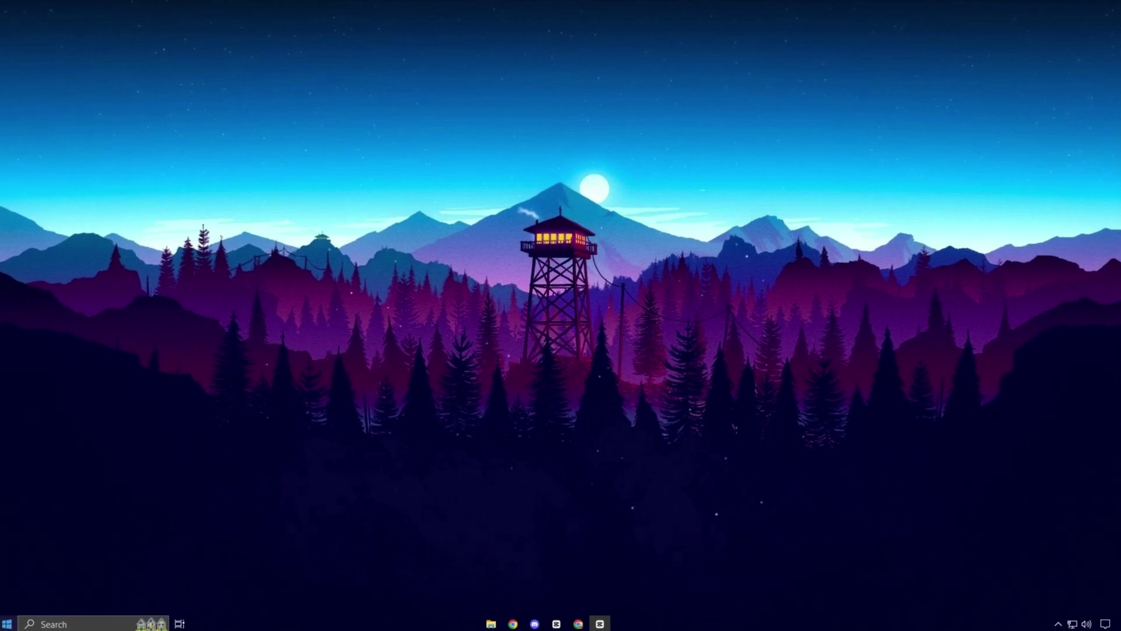
- Disable the High Precision Event Timer under System devices in Device Manager
right_click(11, 622)
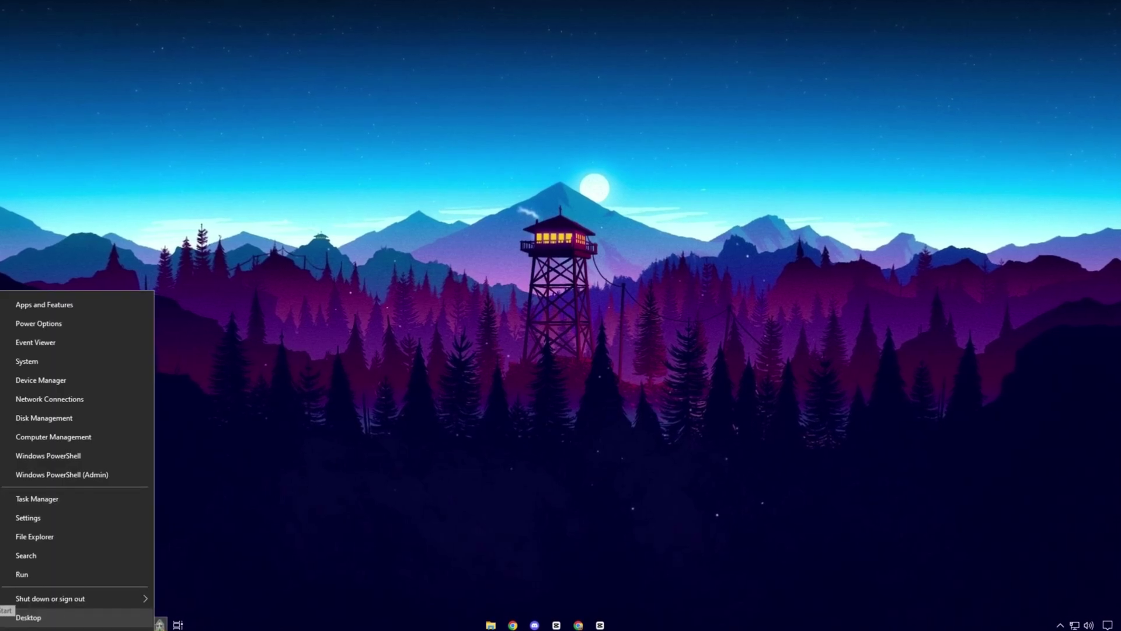
left_click(36, 396)
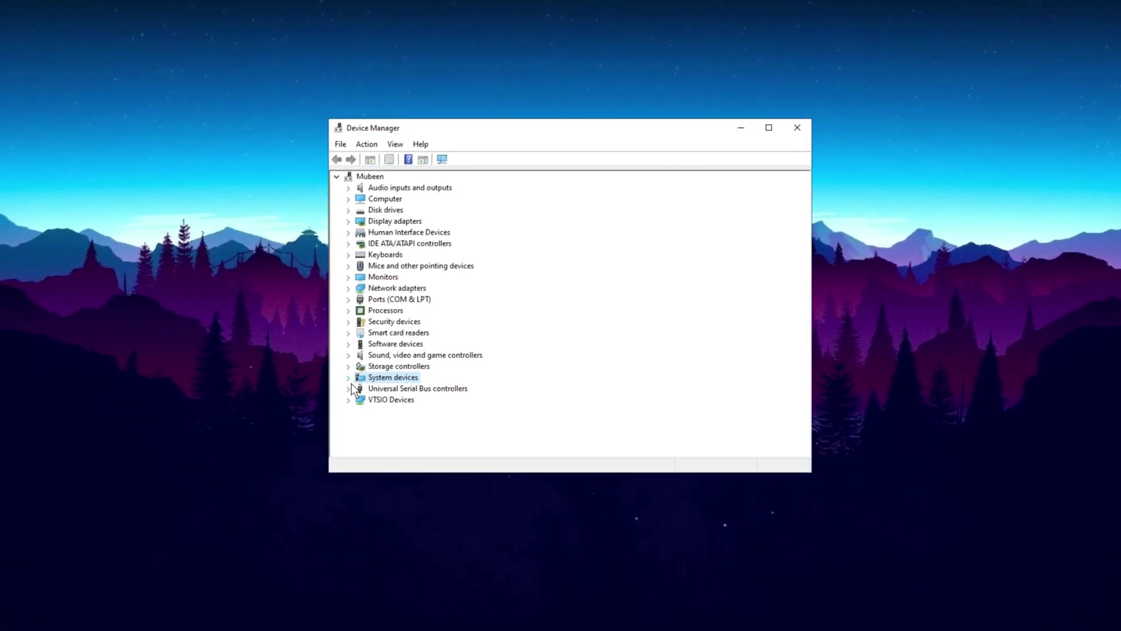
left_click(350, 380)
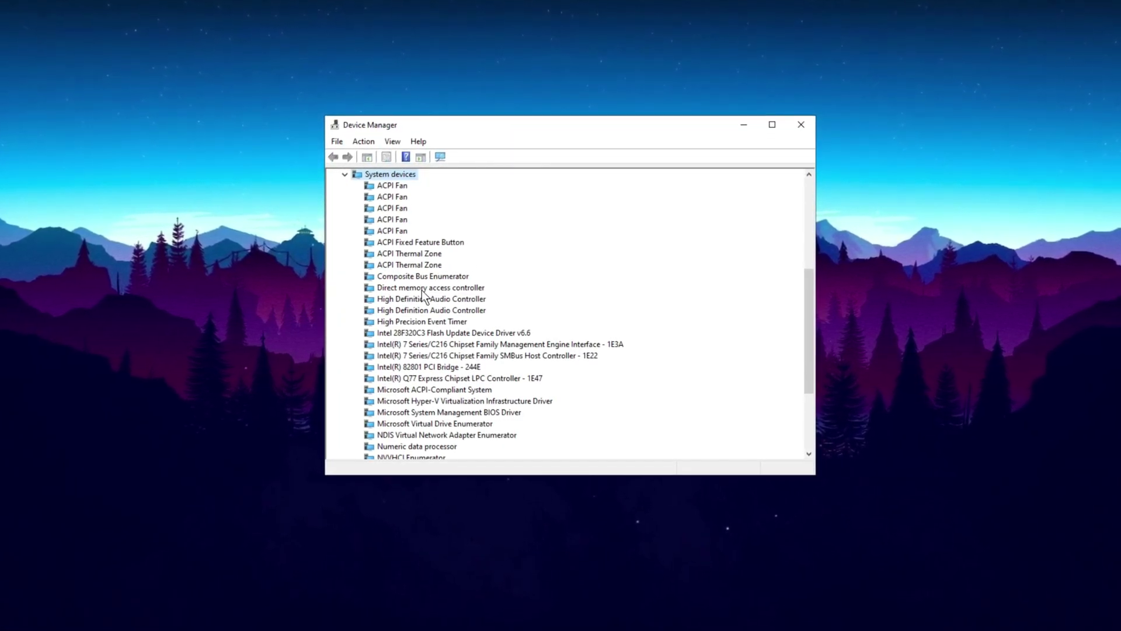
left_click(407, 321)
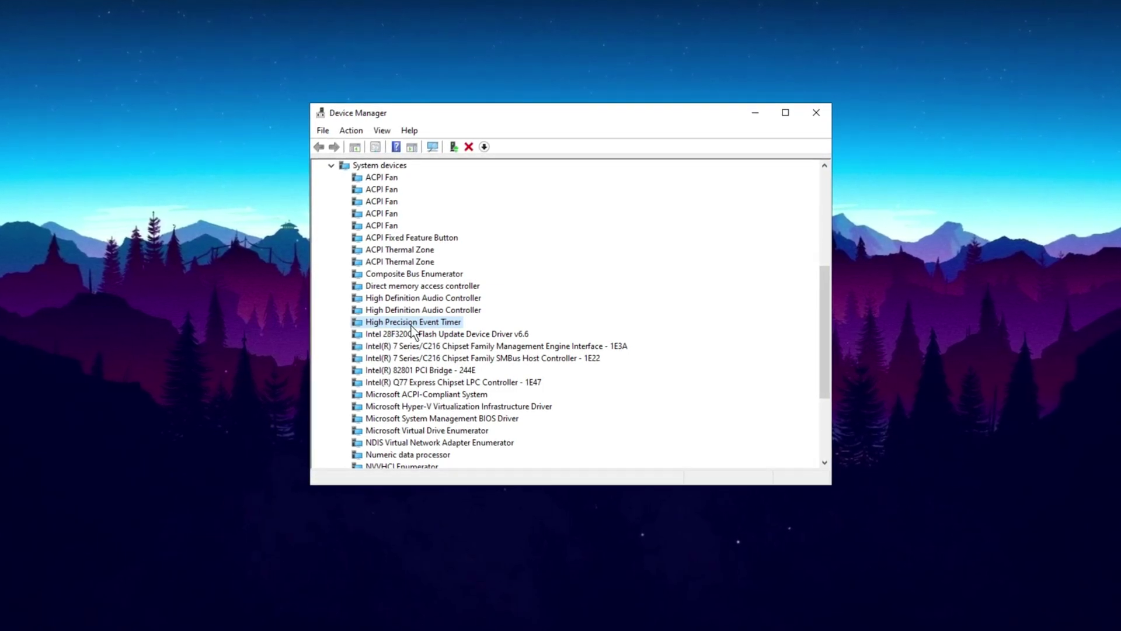
right_click(403, 327)
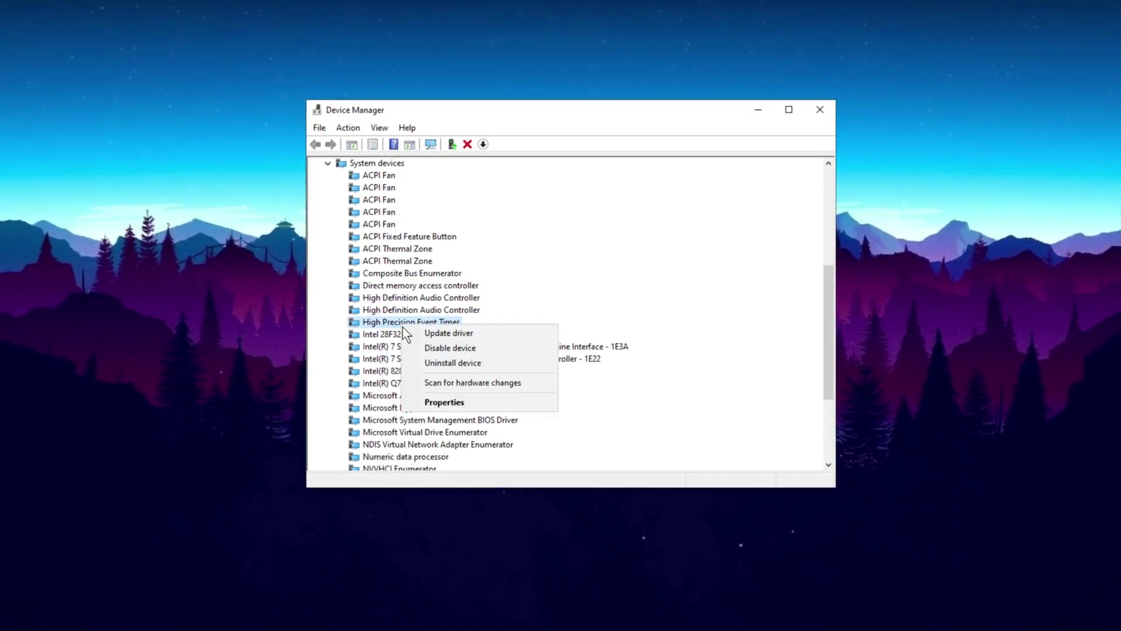
left_click(433, 350)
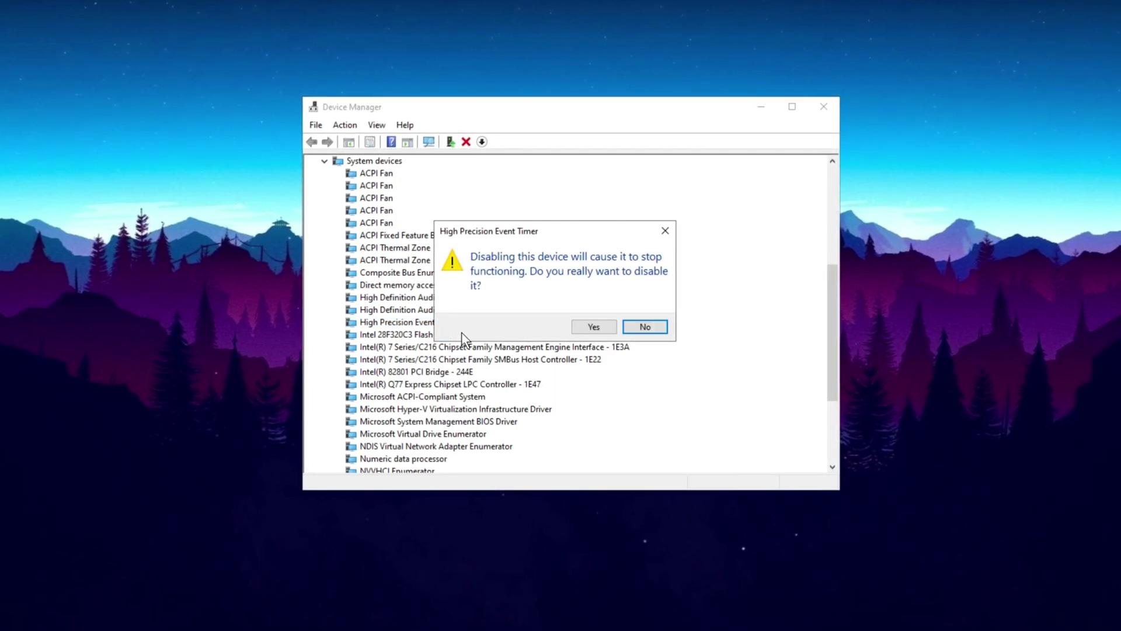
left_click(587, 327)
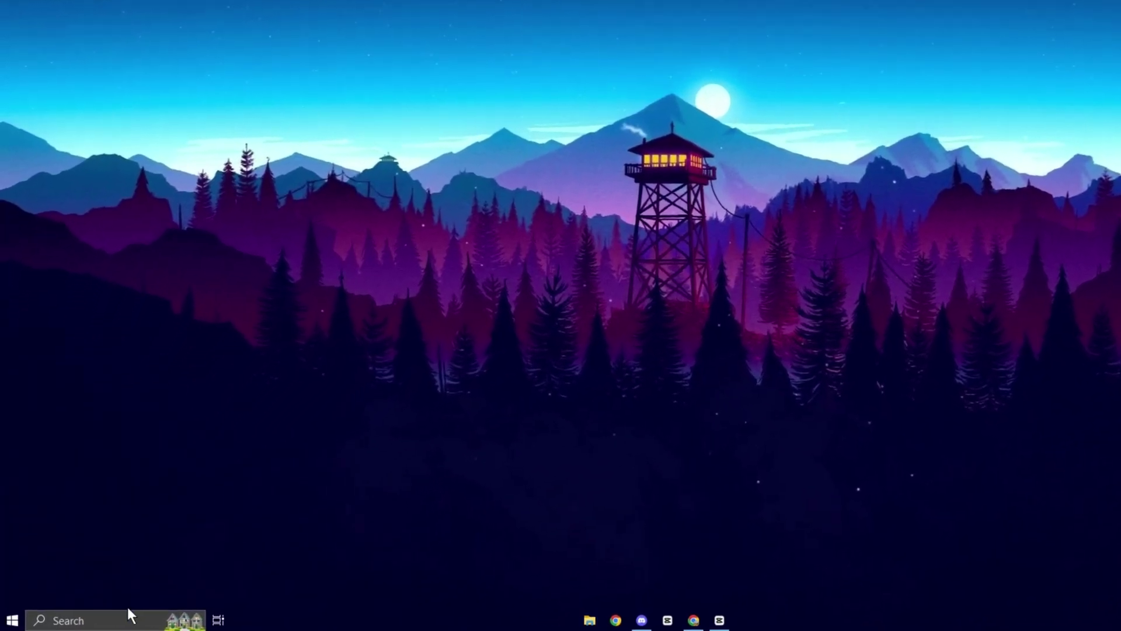
- Search Windows for 'focus' and open the Focus assist settings
left_click(130, 617)
type("fo")
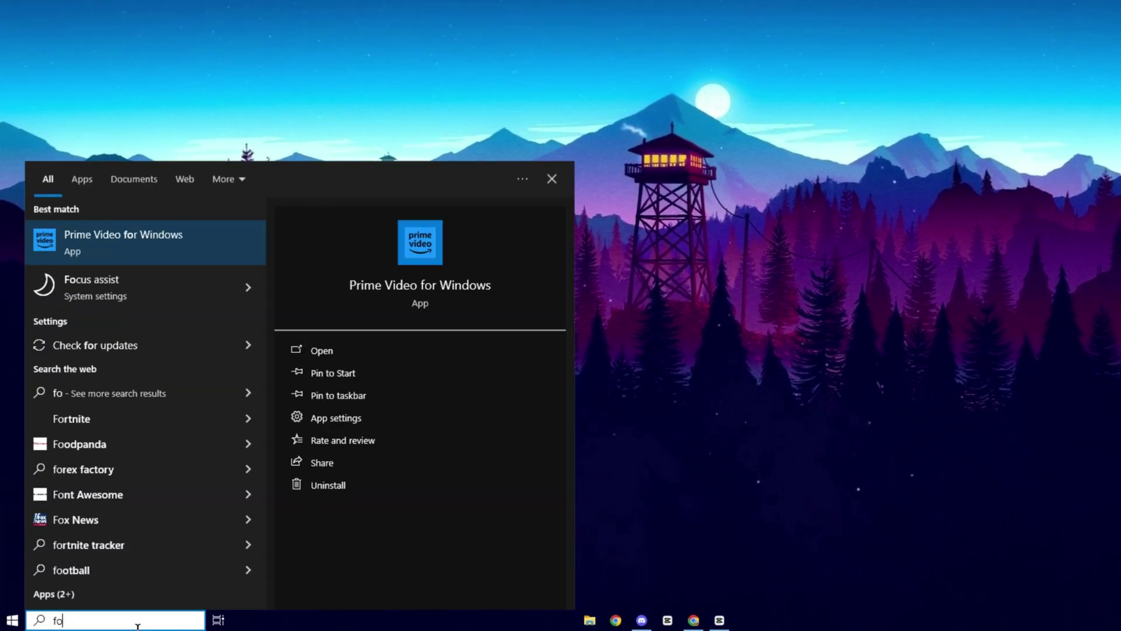
type("cus")
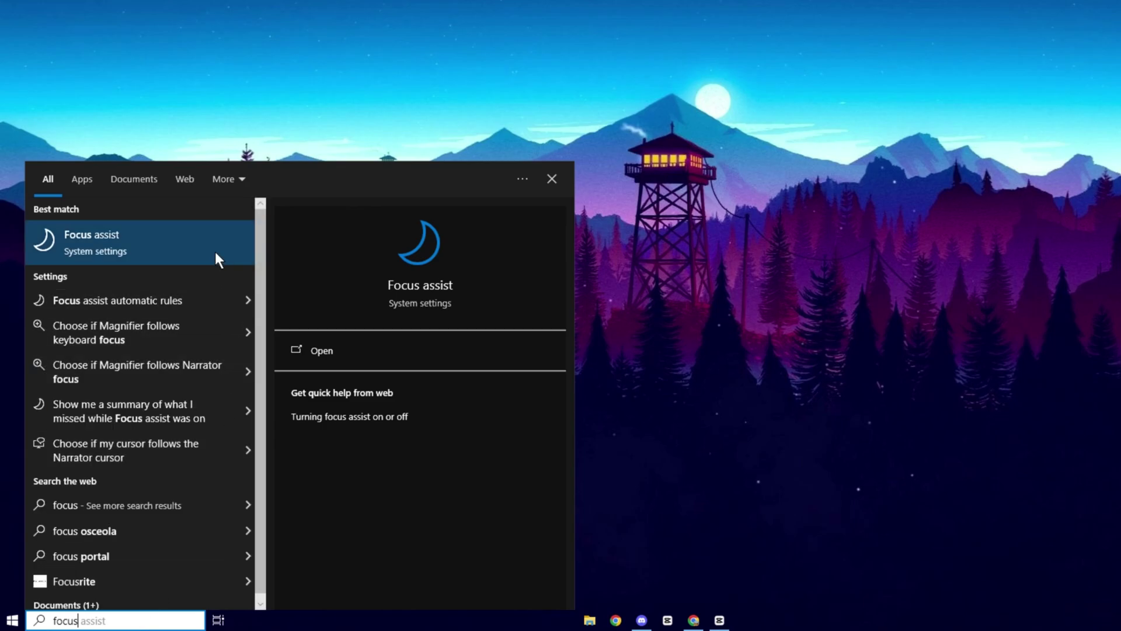
left_click(216, 255)
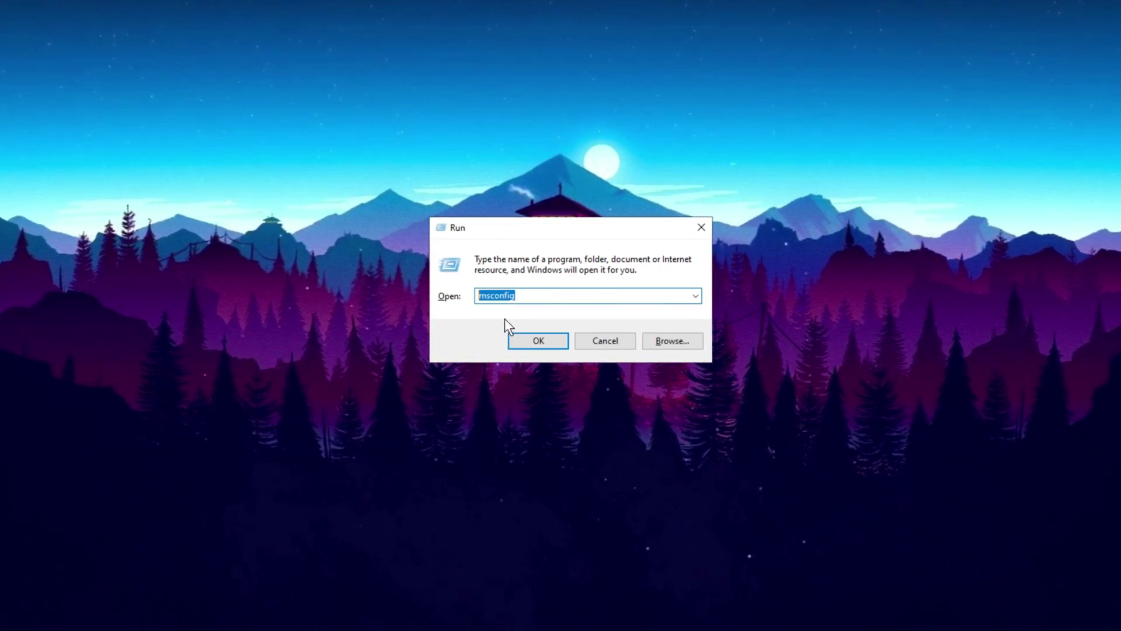
- Launch System Configuration via msconfig and hide all Microsoft services on the Services tab
left_click(535, 343)
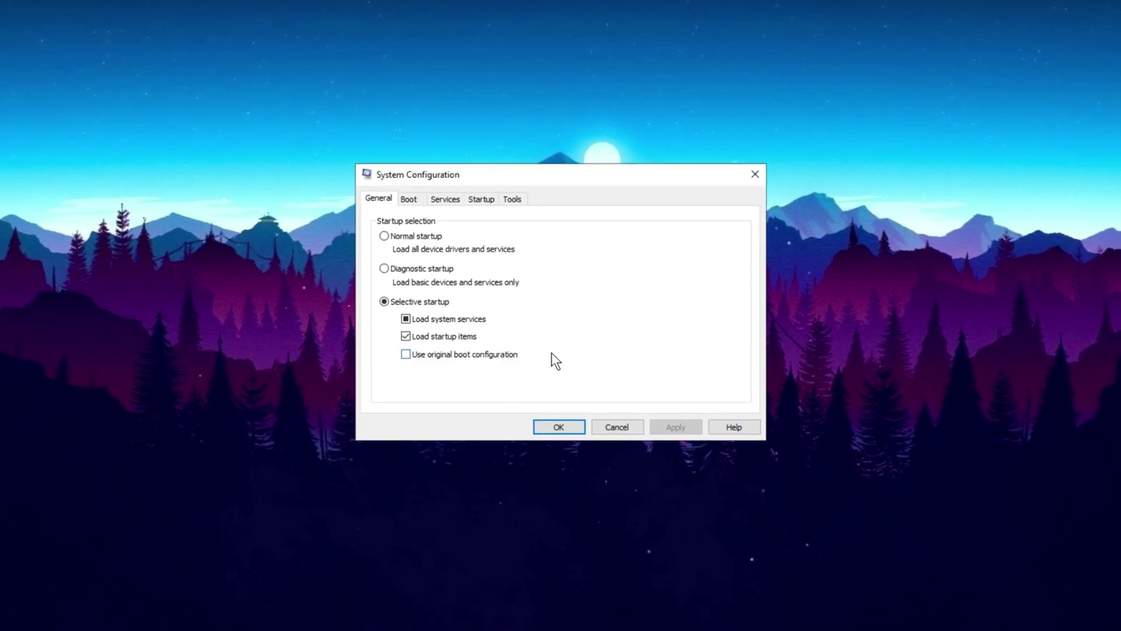
left_click(447, 199)
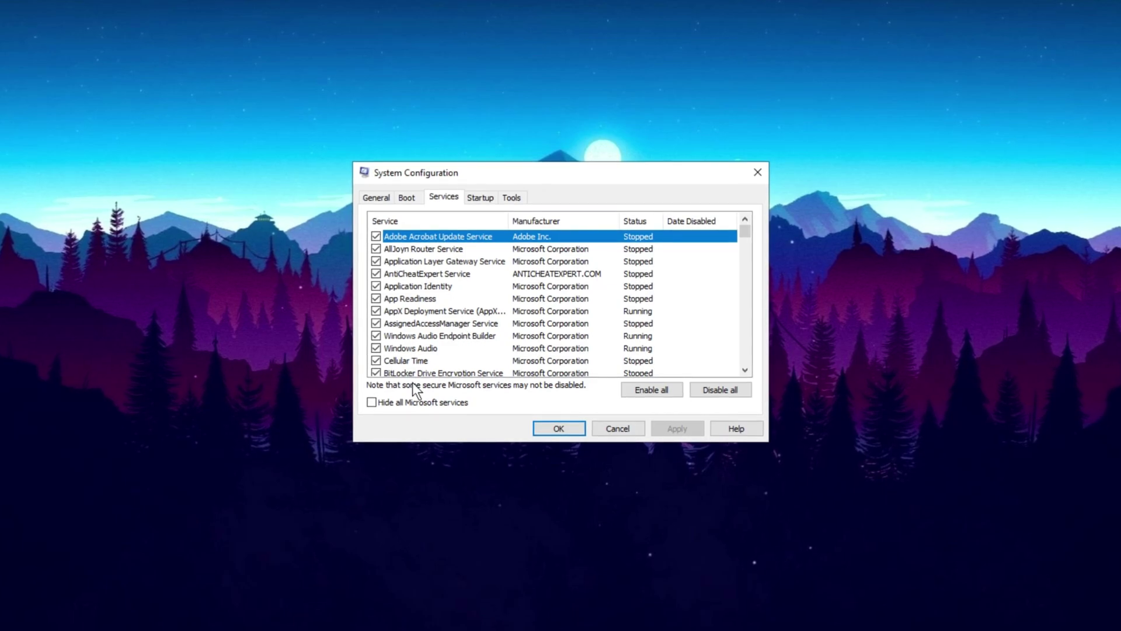
left_click(374, 405)
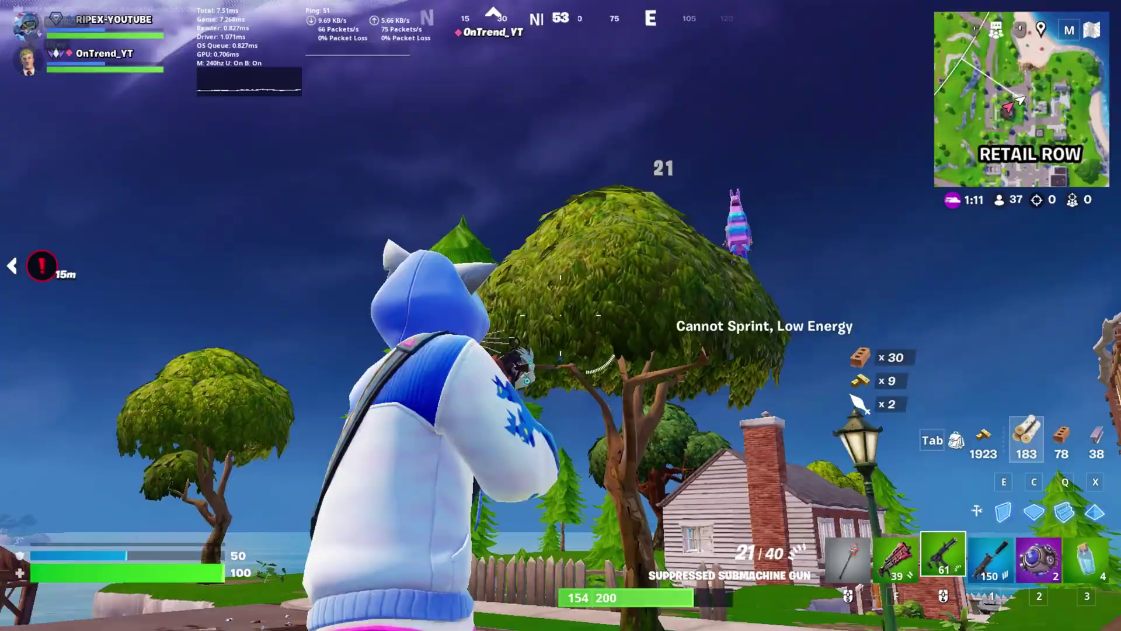
- Build a wooden cone roof and ramp by the tree, then pickaxe its weak spot for wood
key("w")
key("x")
key("g")
key("q")
key("w")
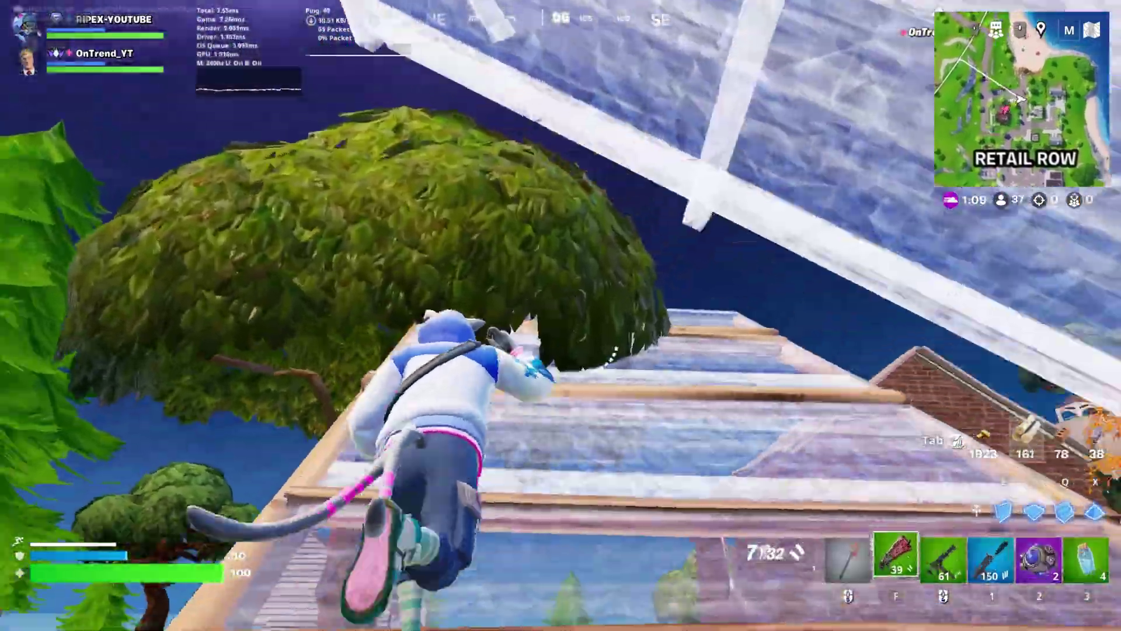
key("w")
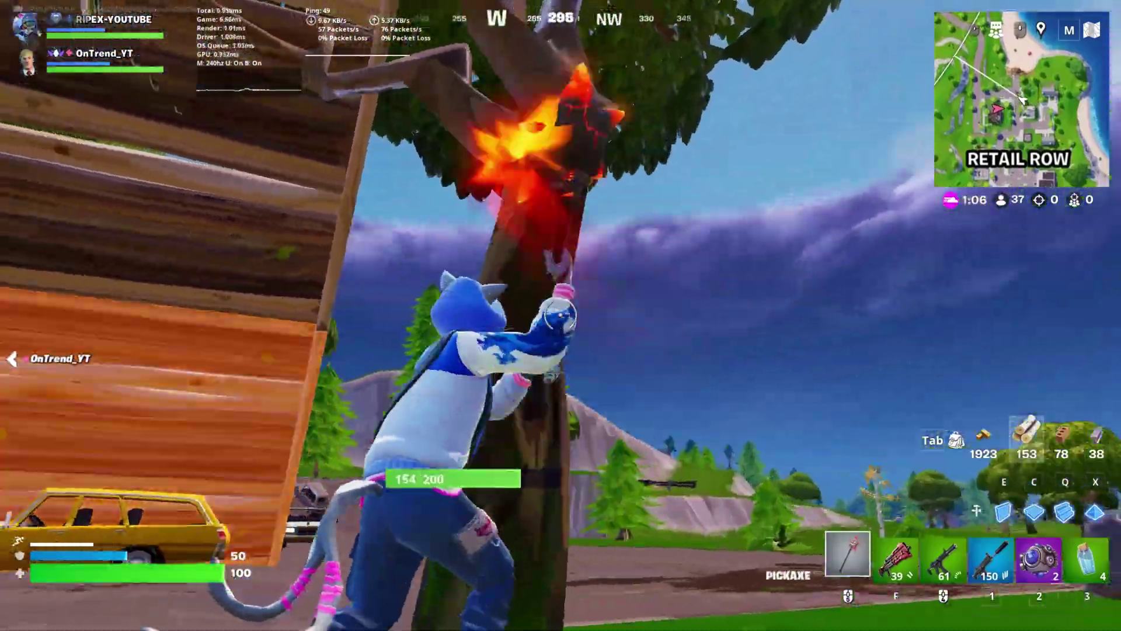
left_click(561, 315)
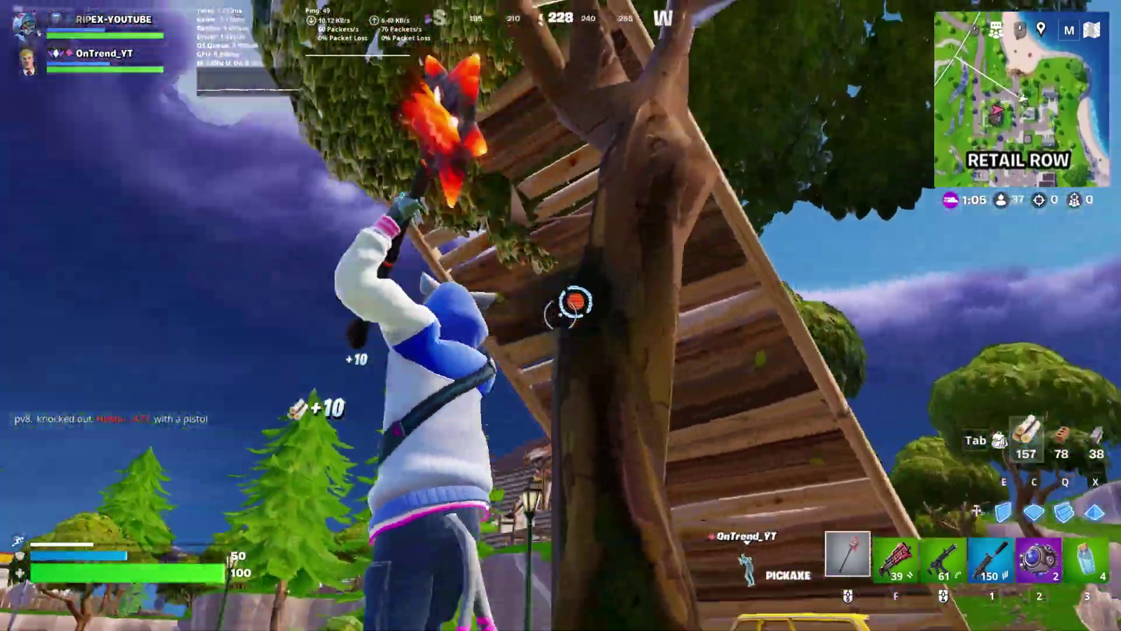